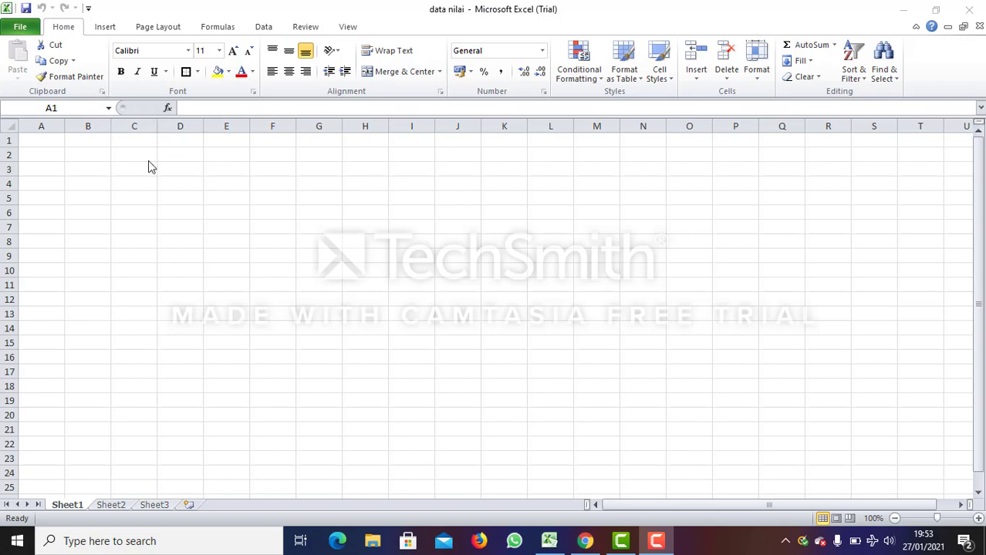
left_click(105, 28)
left_click(148, 30)
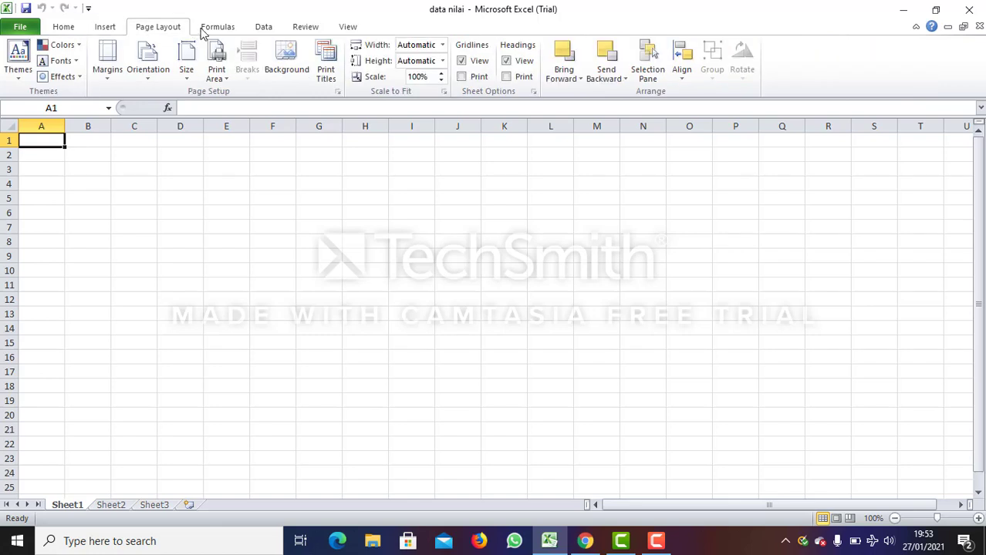
left_click(222, 32)
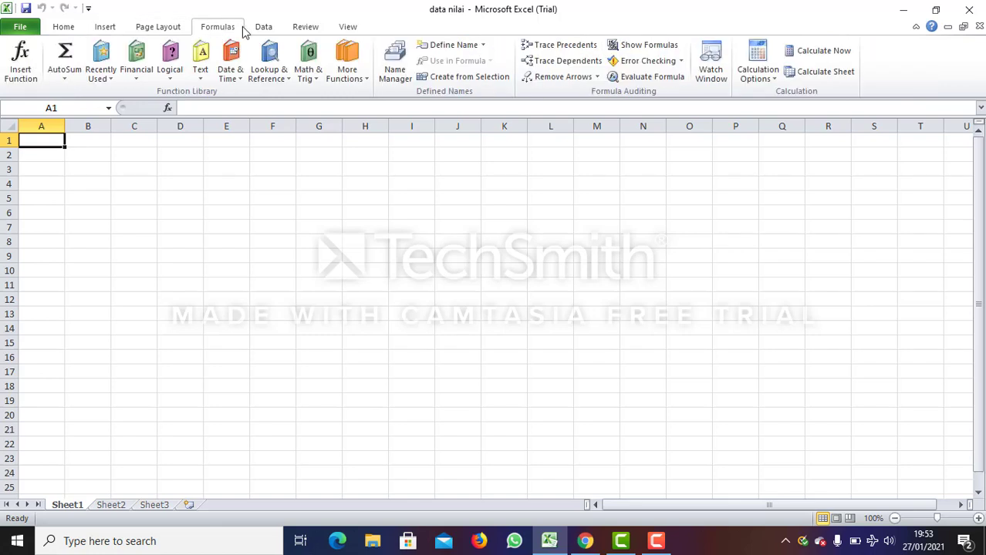
left_click(266, 29)
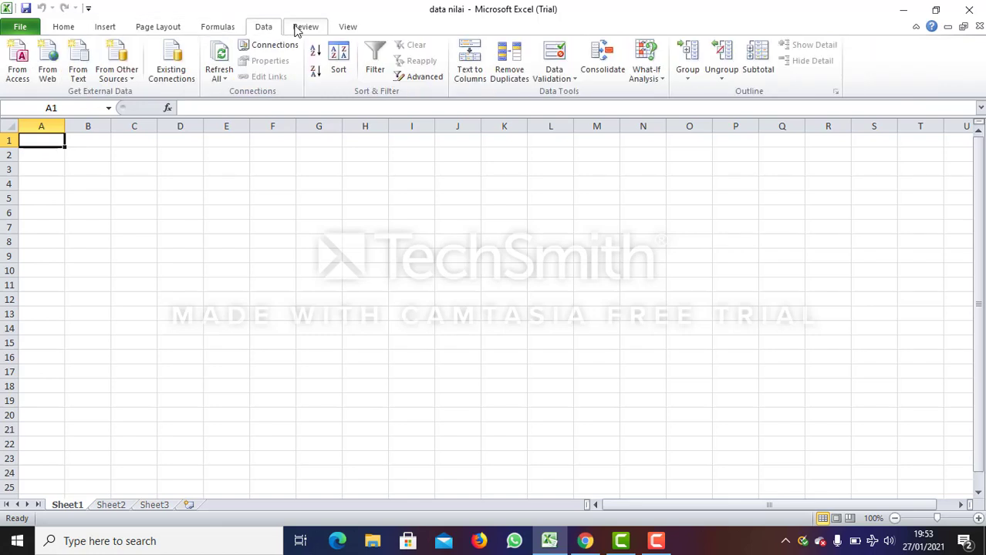
left_click(303, 30)
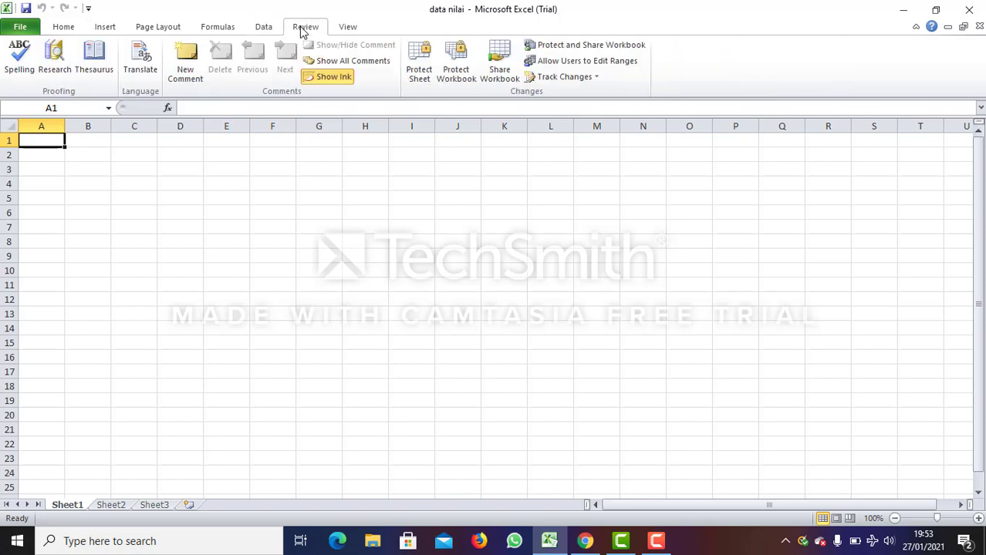
left_click(346, 31)
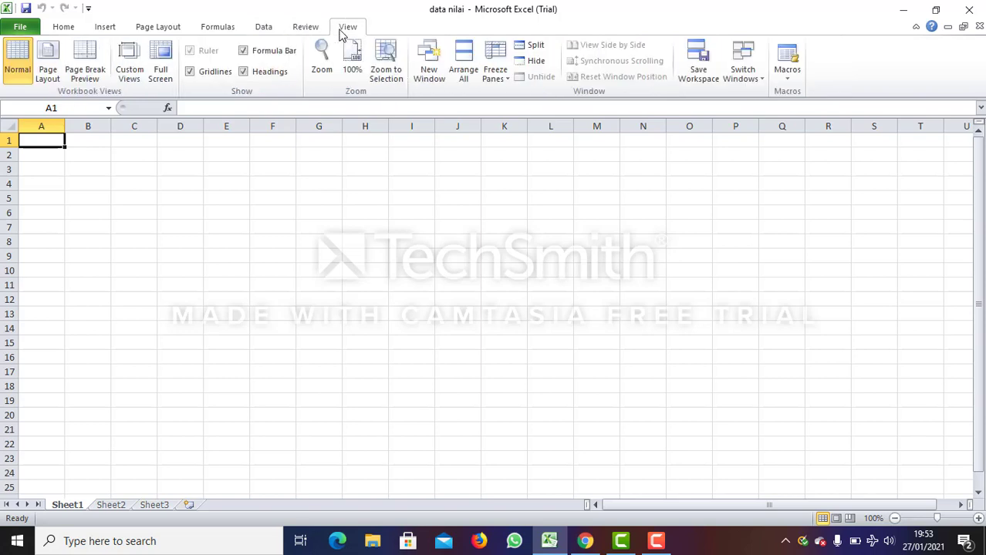
left_click(73, 29)
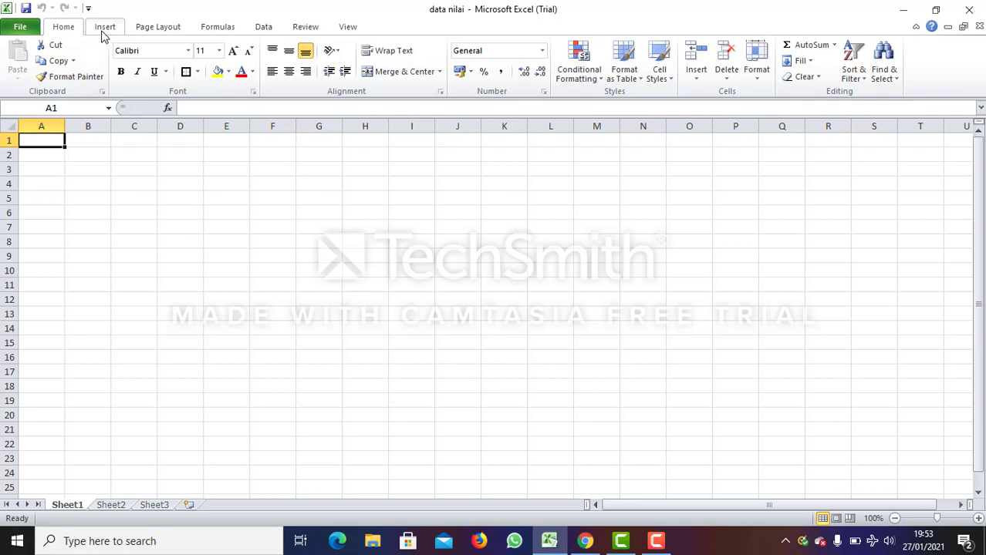
left_click(163, 27)
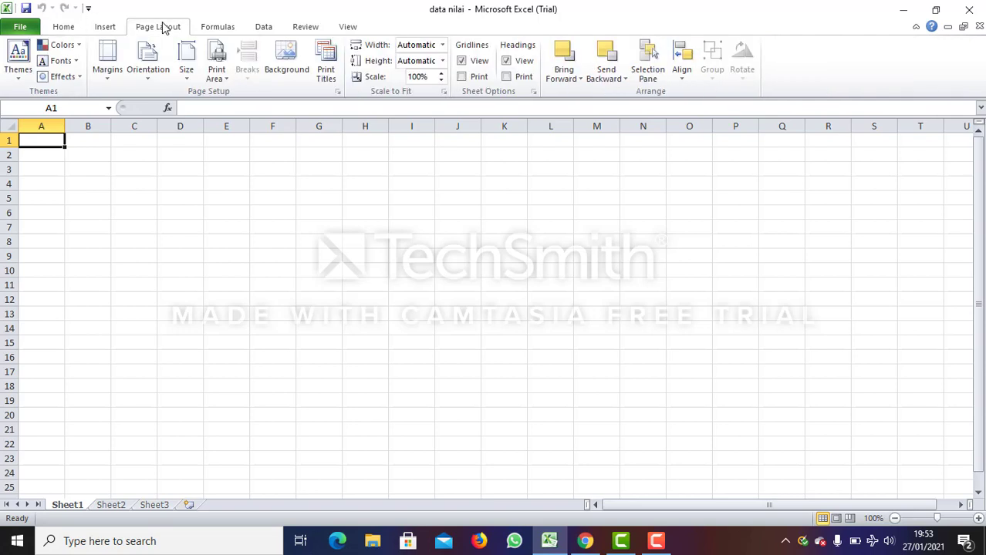
left_click(211, 30)
left_click(265, 28)
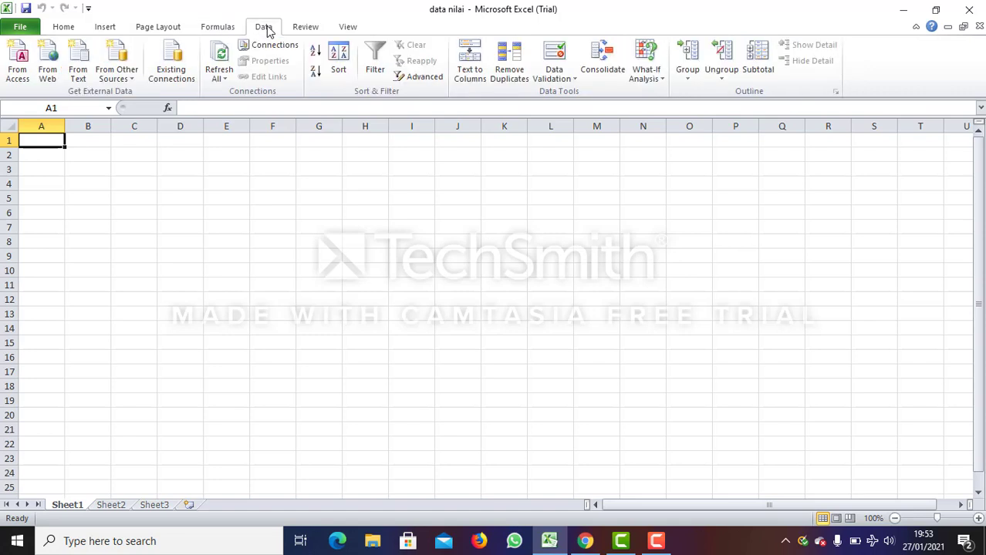
left_click(303, 29)
left_click(346, 29)
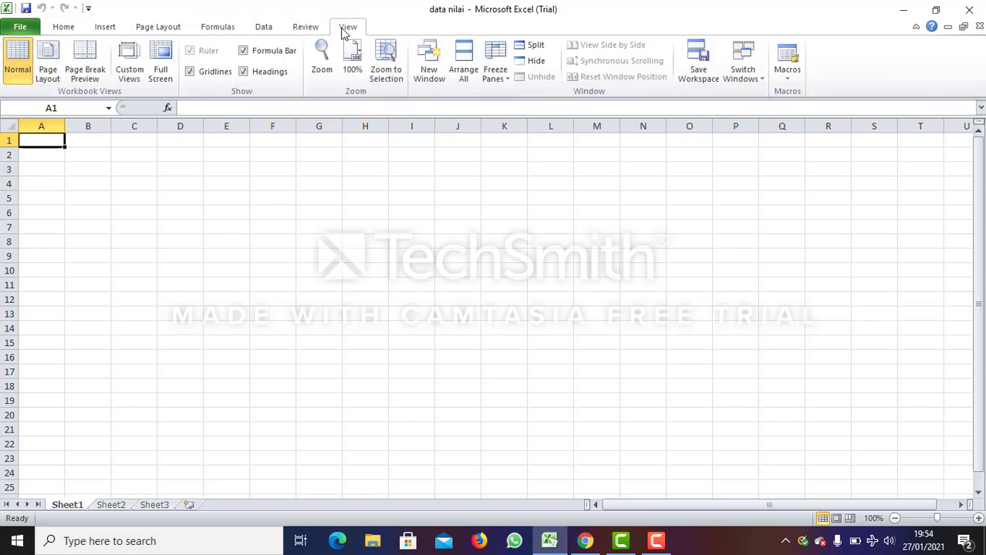
Step: Enter the column heading NO in cell C3
left_click(137, 169)
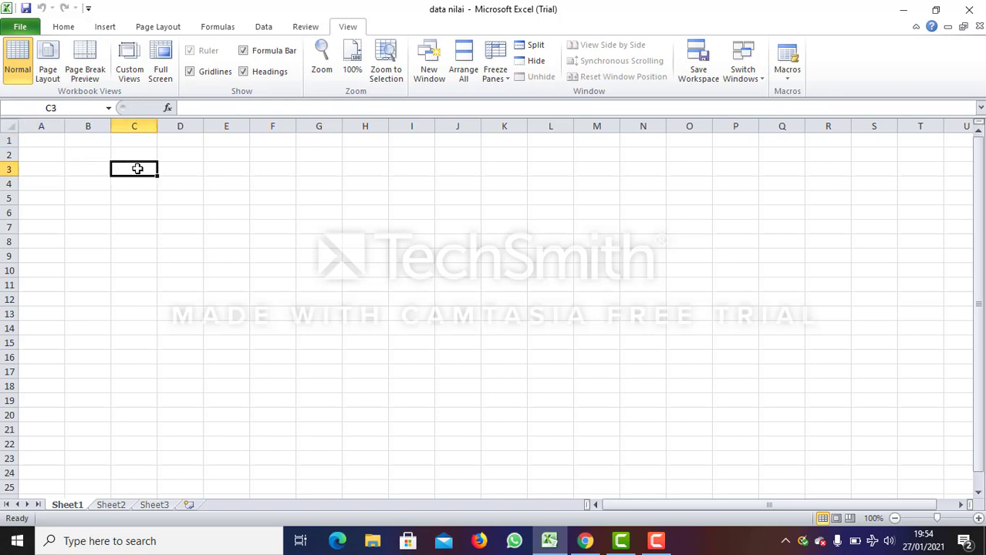
left_click(64, 27)
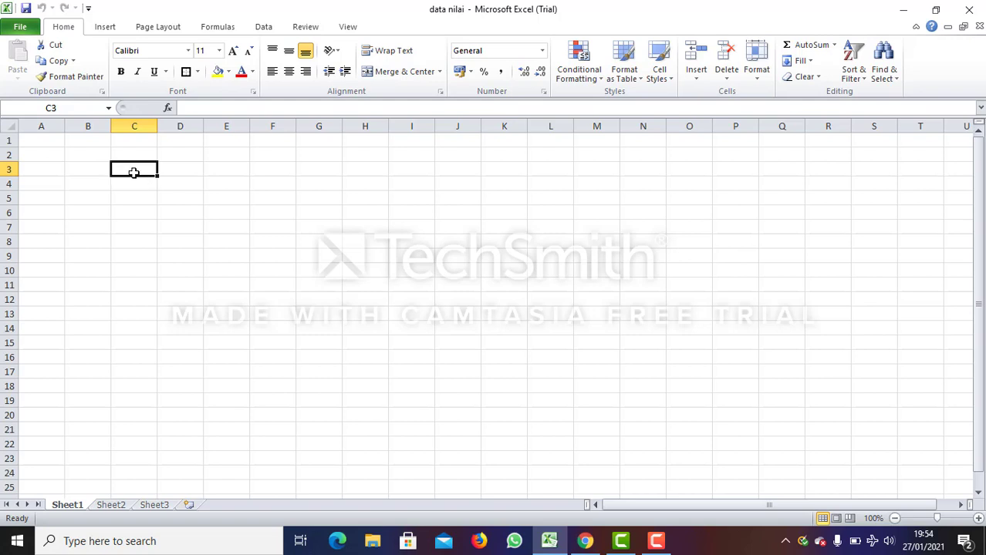
key("Caps_Lock")
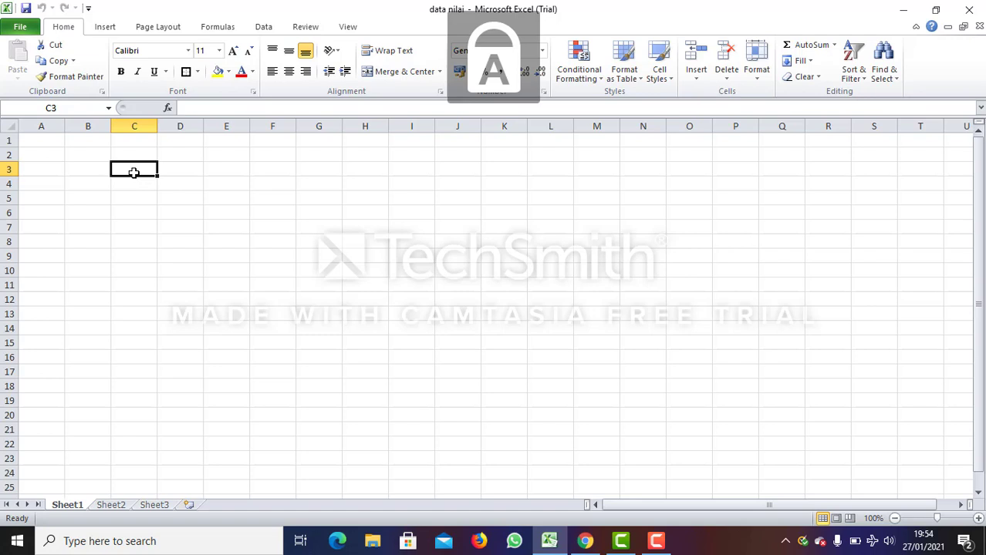
type("NO")
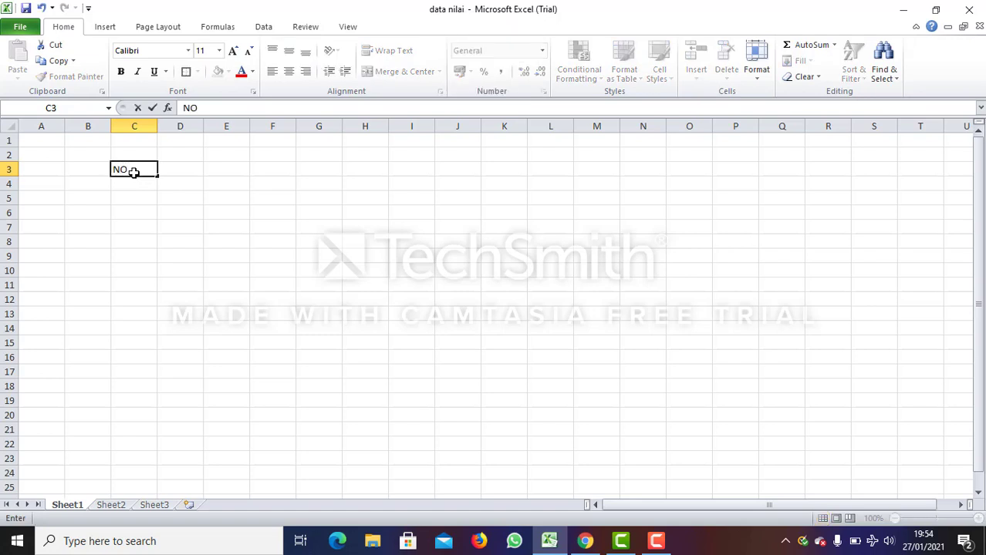
Step: Enter the column heading Nama in cell D3, next to the NO heading
left_click(186, 170)
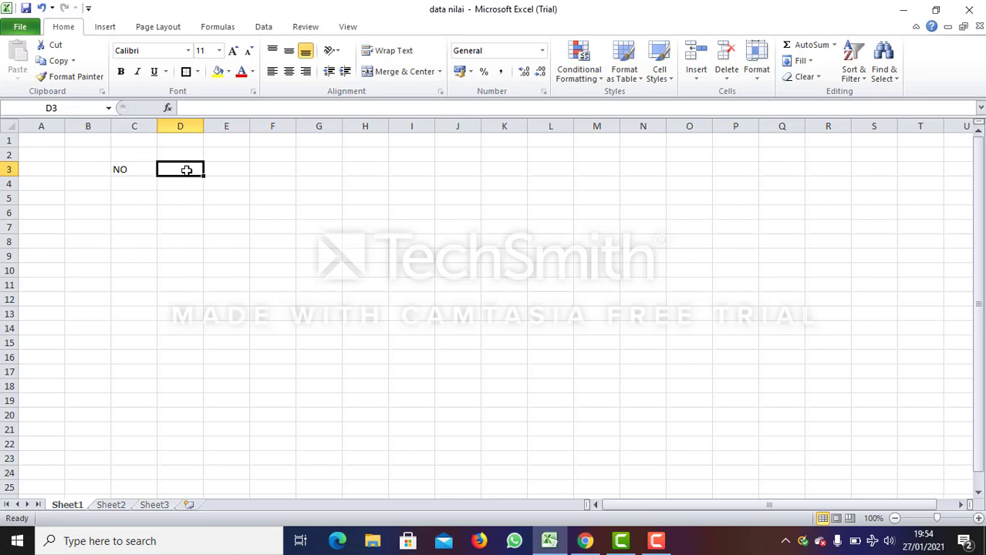
key("Caps_Lock")
key("Caps_Lock")
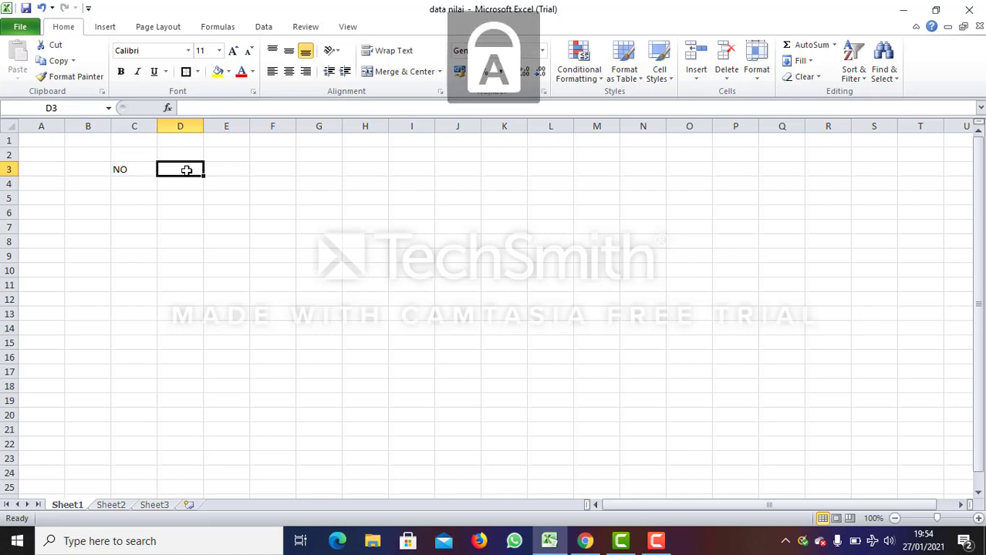
type("N")
key("Caps_Lock")
type("man")
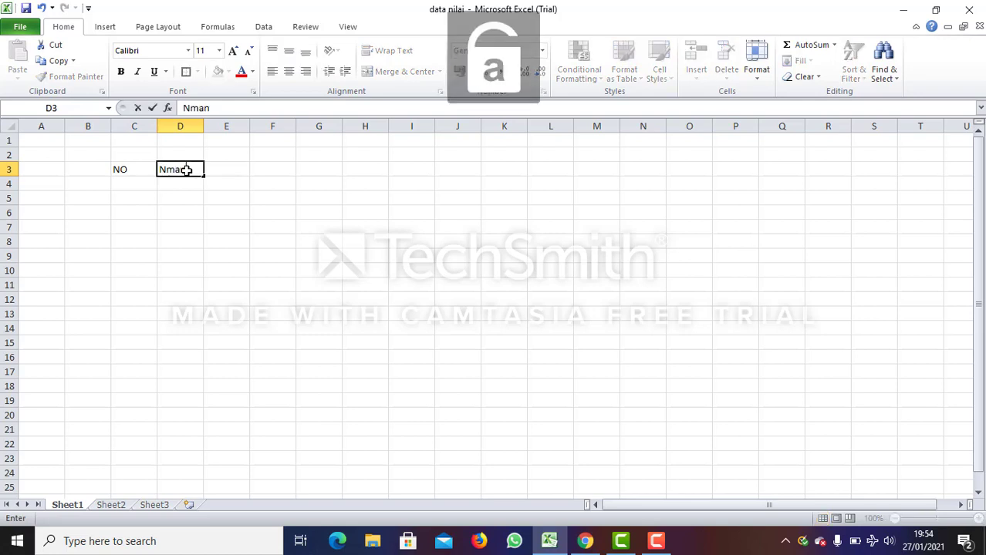
key("BackSpace")
key("BackSpace")
key("BackSpace")
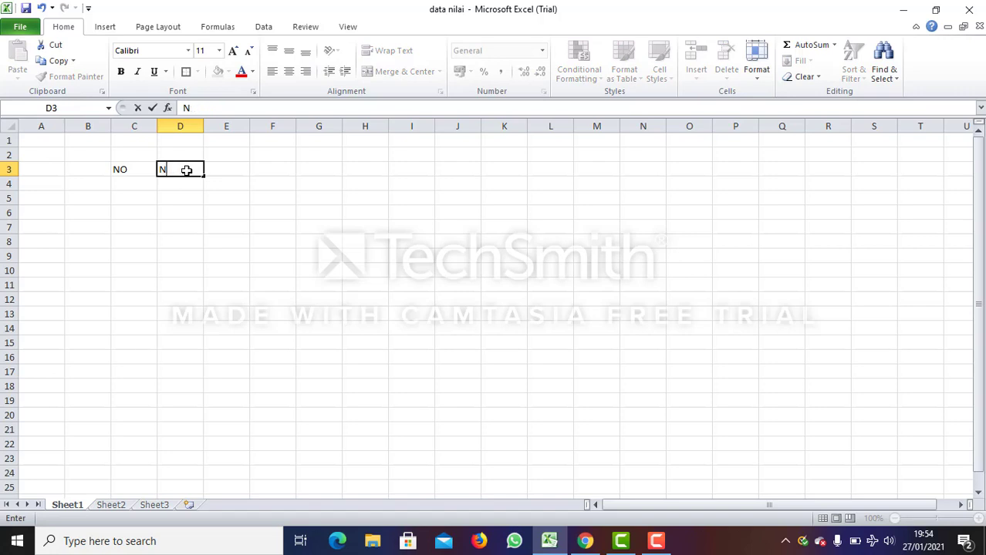
type("ama")
Step: Enter the column heading Nilai in cell E3 to complete the table's header row
left_click(235, 171)
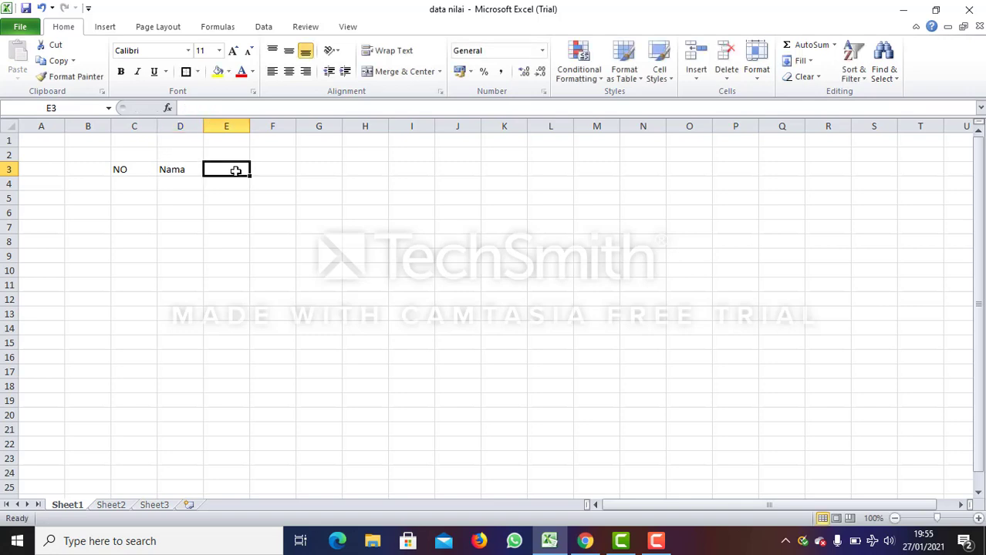
key("Caps_Lock")
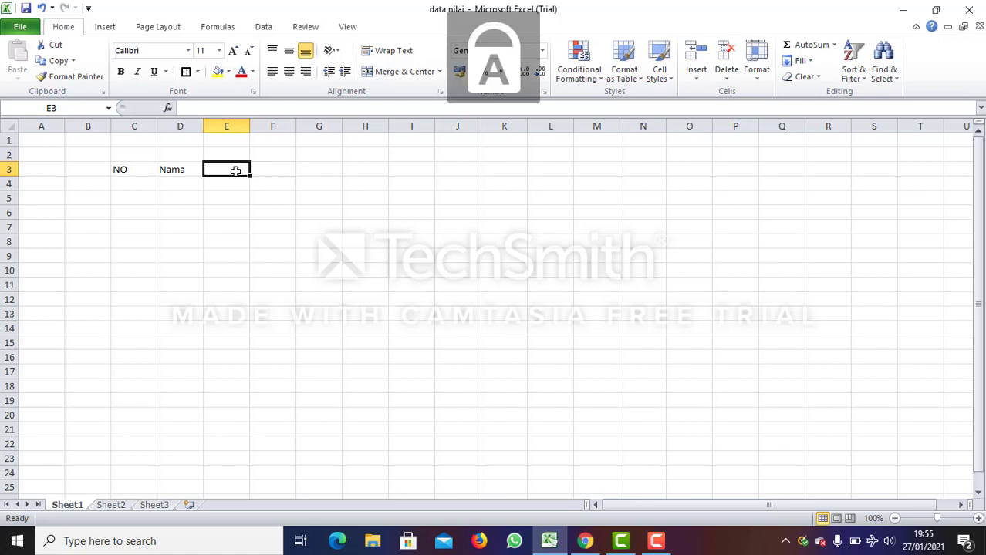
type("N")
key("Caps_Lock")
type("ia")
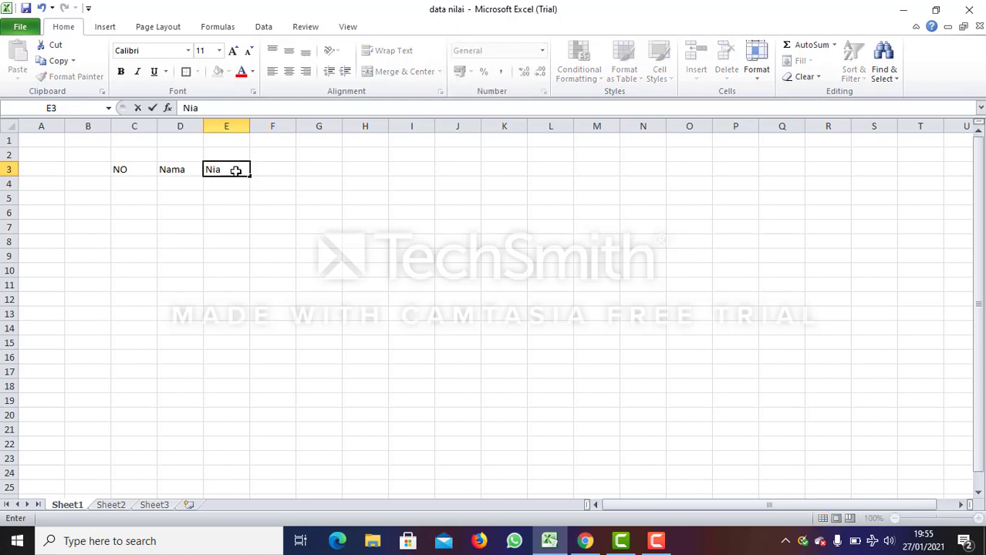
key("BackSpace")
type("lai")
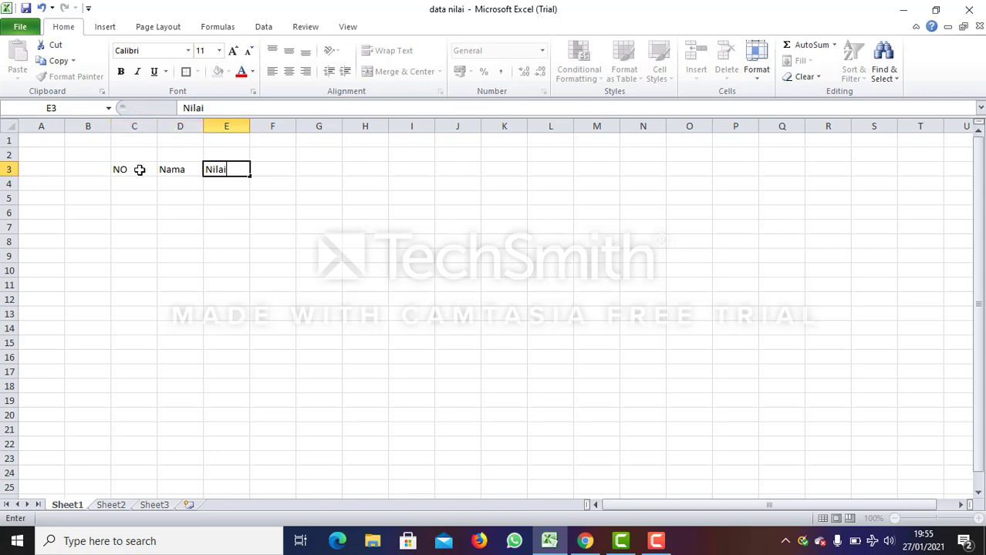
Step: Narrow column C to suit the NO heading and widen column D to about twice its default width
left_click(139, 170)
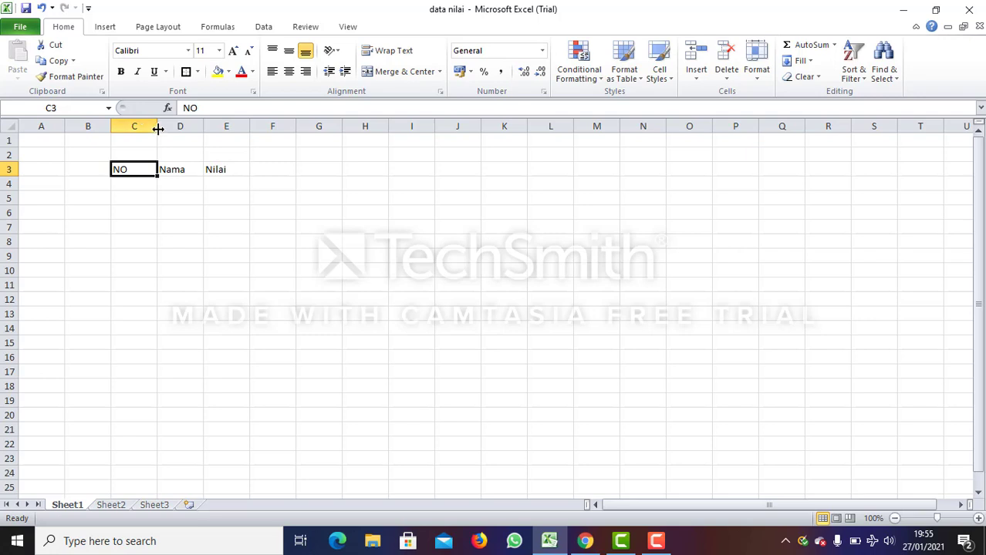
left_click_drag(157, 129, 232, 132)
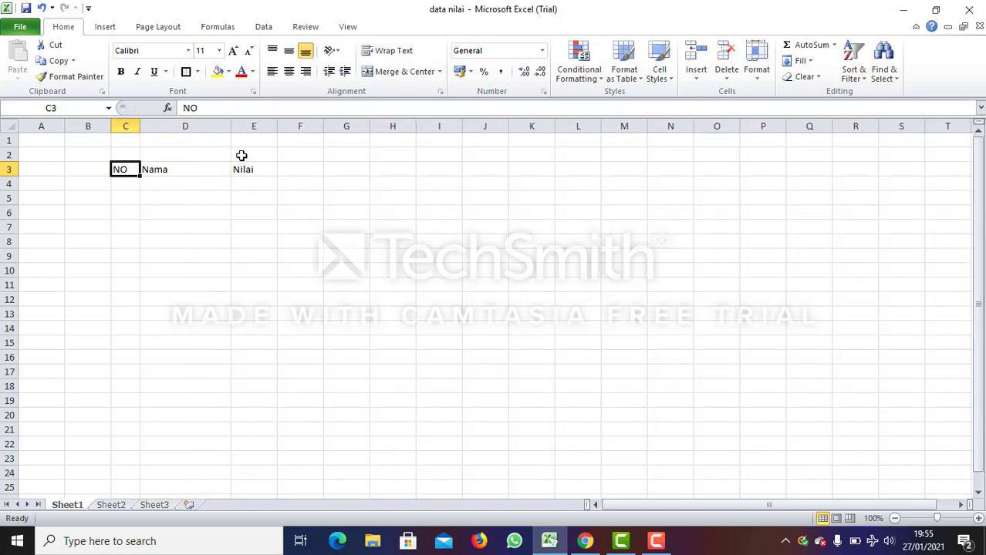
Step: Number the table rows 1 to 5 below the NO heading in cells C4 to C8
left_click(128, 185)
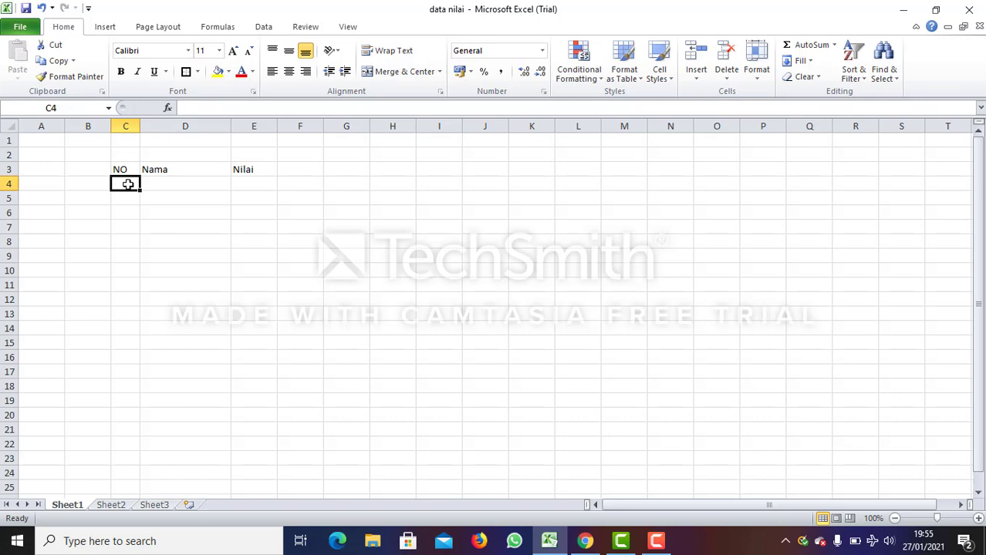
type("1")
key("Return")
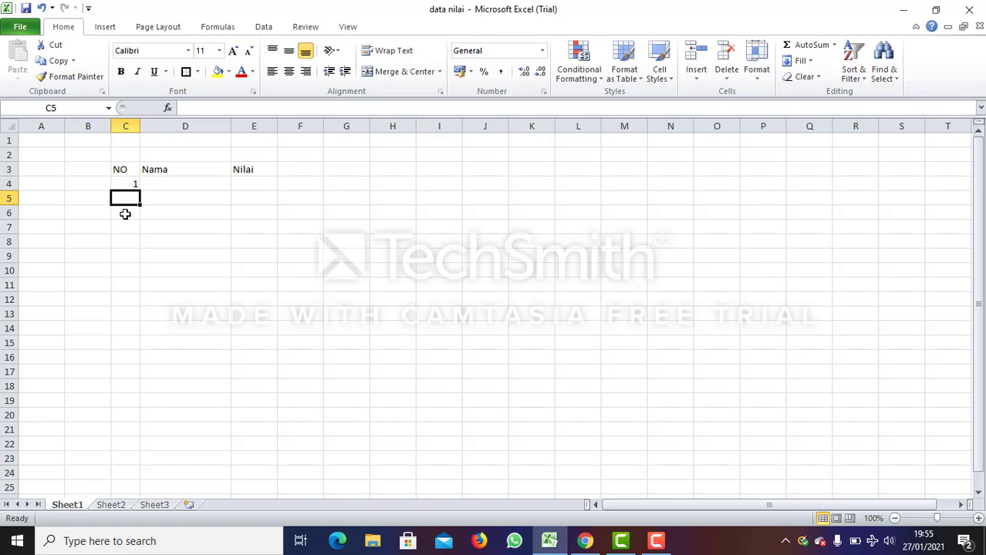
type("2")
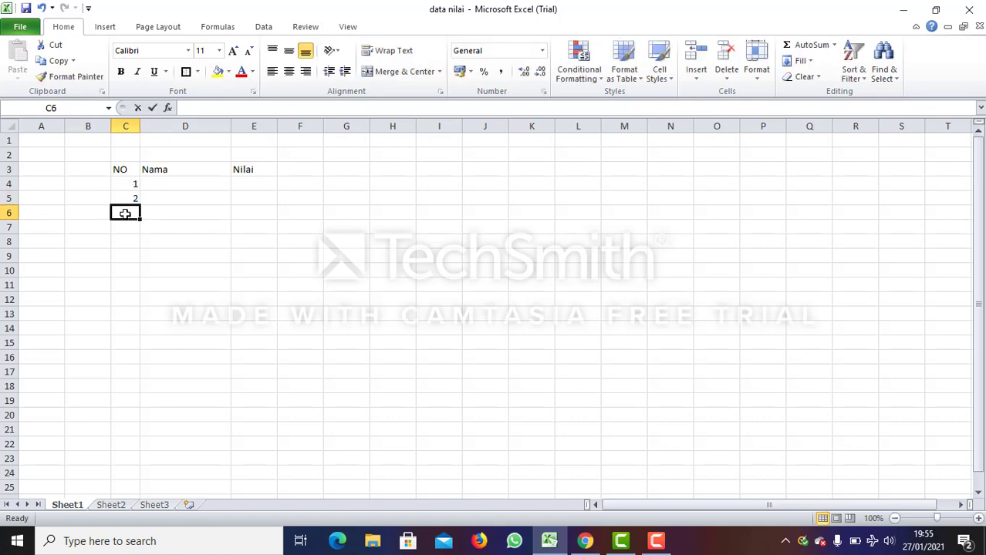
key("Return")
type("3")
key("Return")
type("4")
key("Return")
type("5")
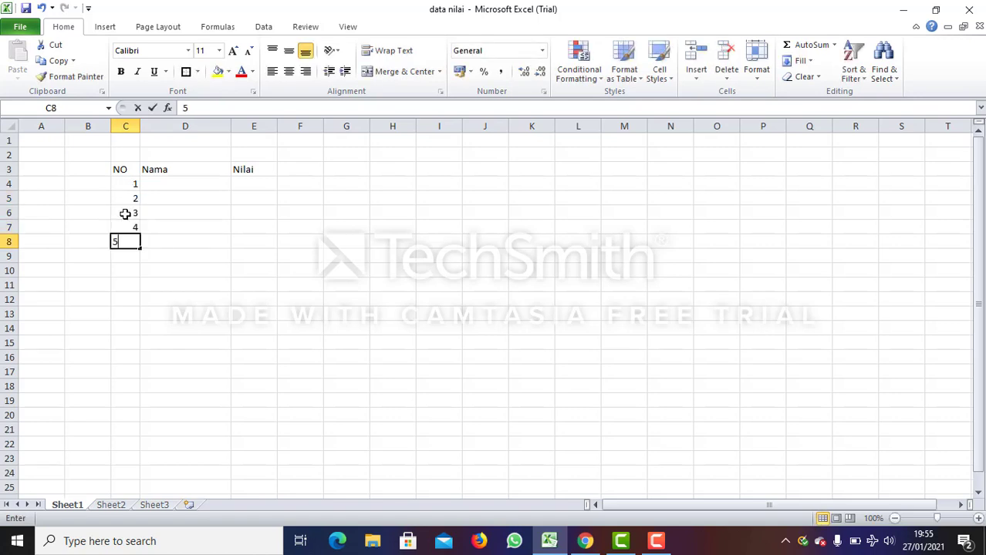
Step: Enter the first person's name for row number 1 in cell D4 below the Nama heading
left_click(163, 182)
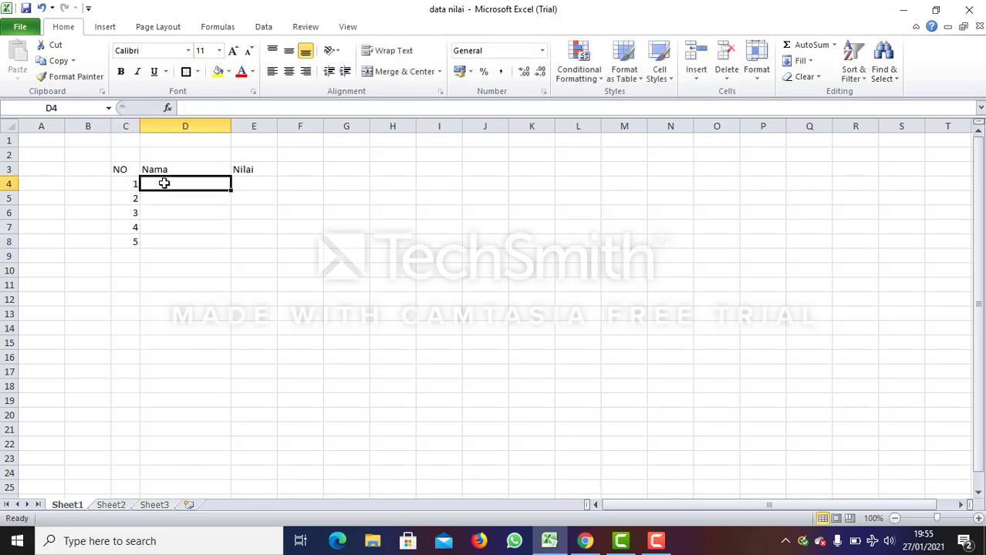
key("Caps_Lock")
type("D")
key("Caps_Lock")
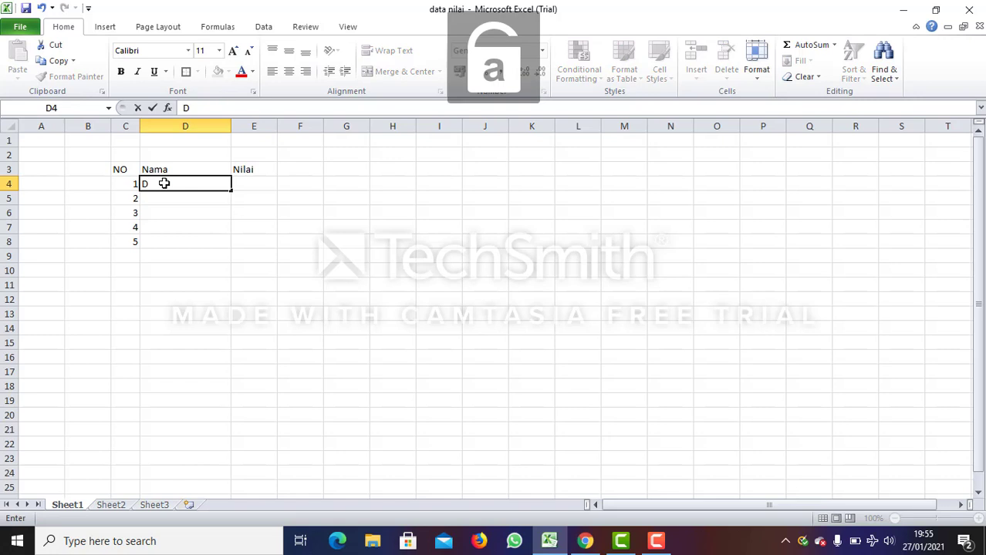
type("edi")
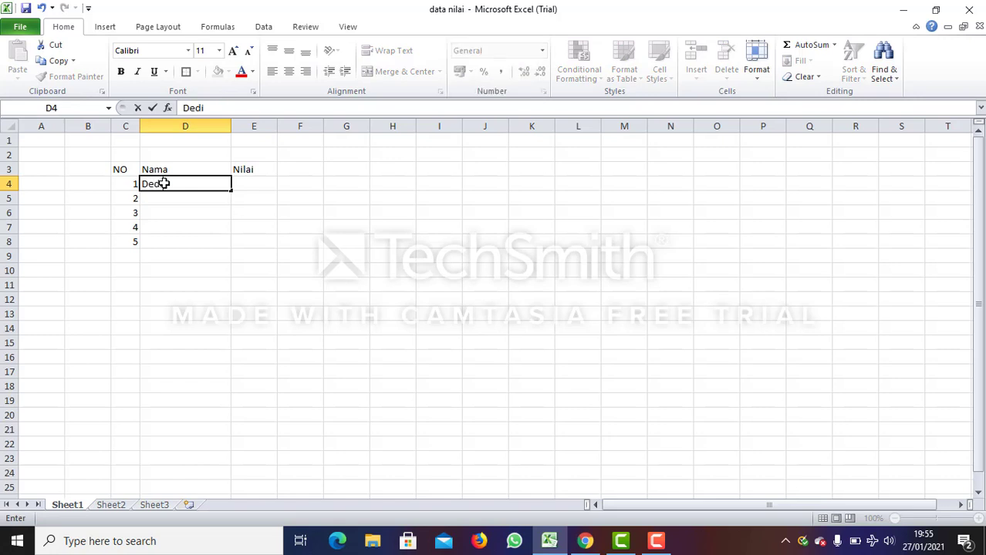
key("Return")
Step: Enter the second person's name for row number 2 in cell D5
key("Caps_Lock")
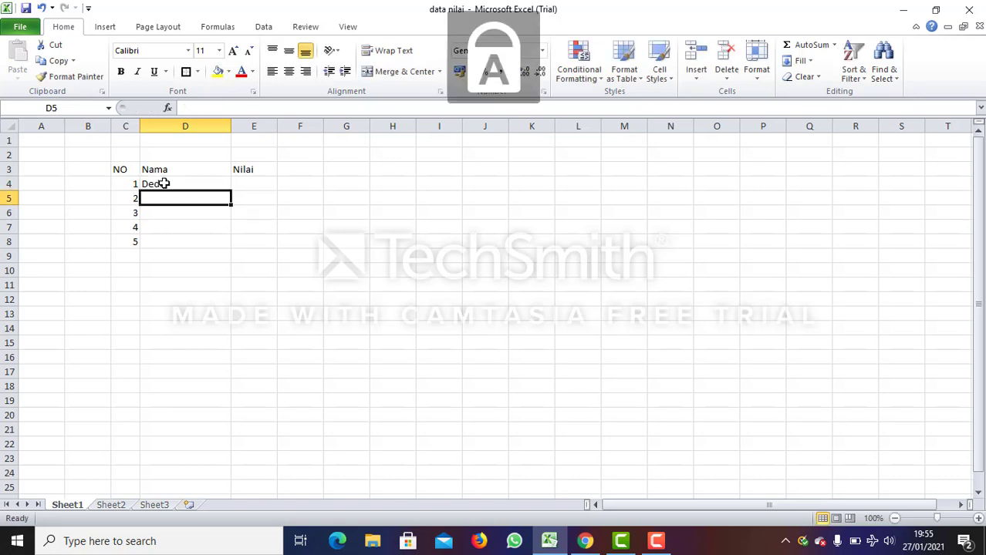
type("M")
key("Caps_Lock")
type("i")
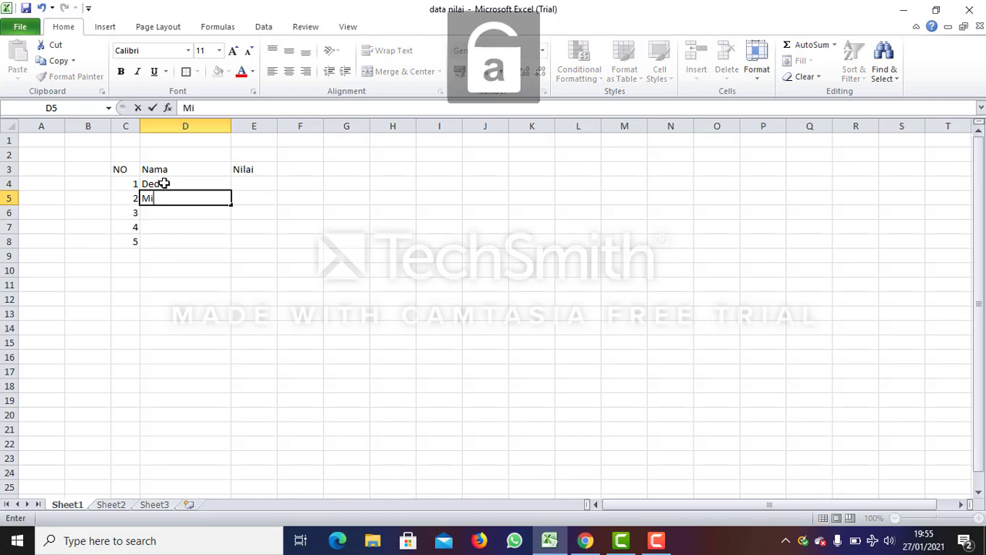
type("skh")
type("a")
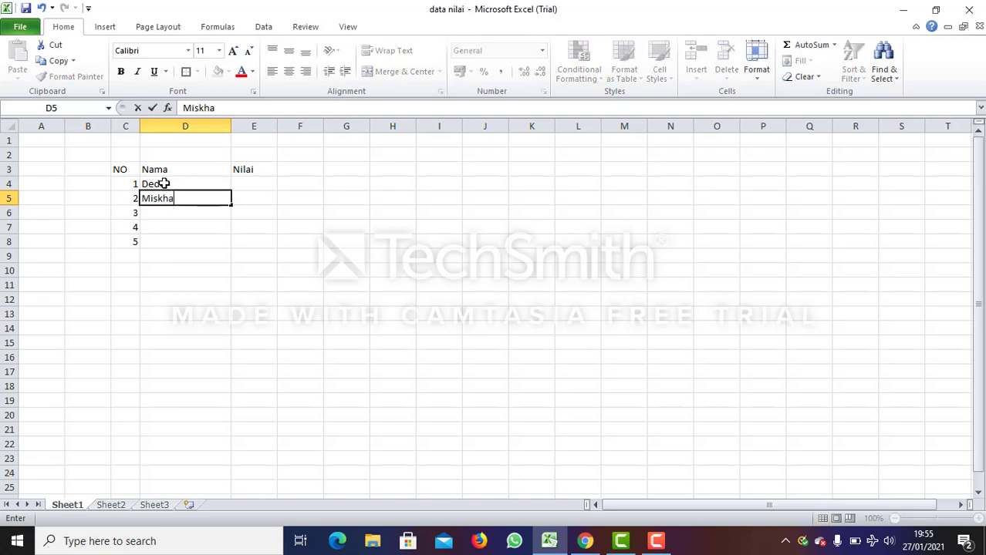
Step: Enter the third person's name for row number 3 in cell D6
left_click(166, 212)
key("Caps_Lock")
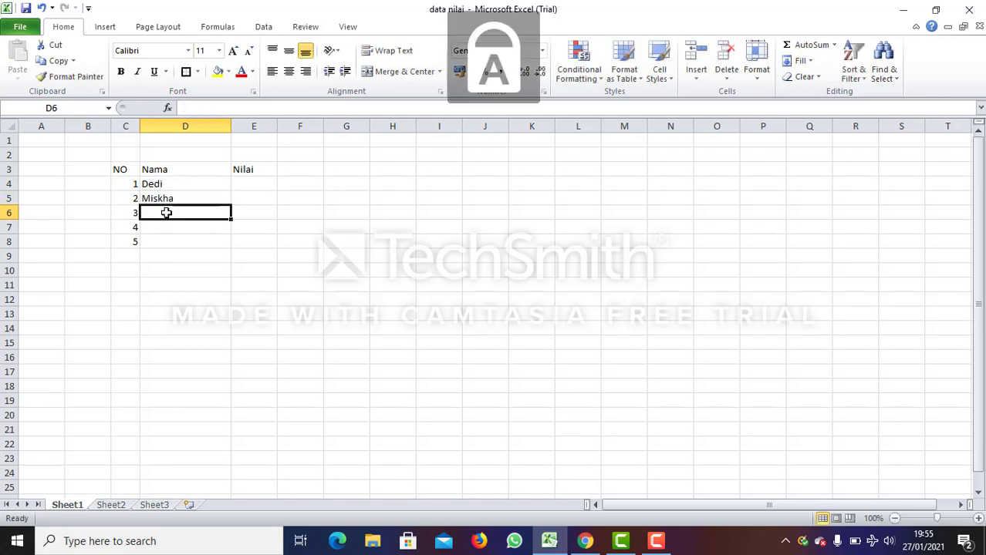
type("R")
key("Caps_Lock")
type("ena")
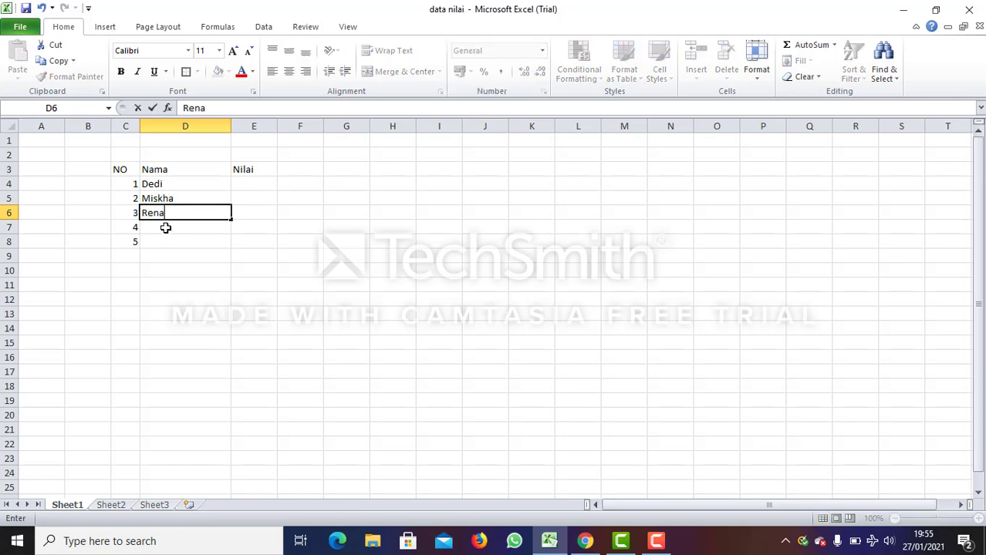
Step: Enter the fourth person's name for row number 4 in cell D7
left_click(165, 228)
key("Caps_Lock")
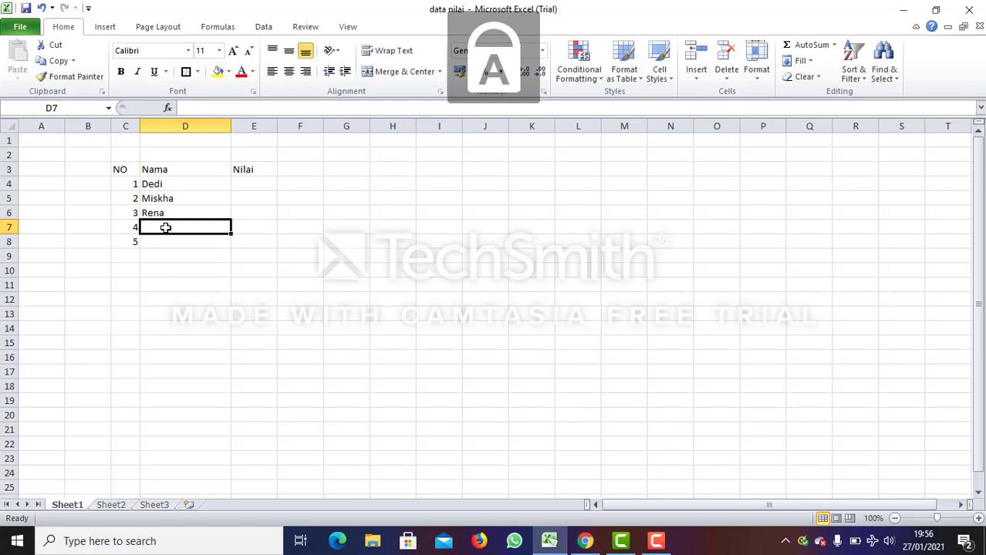
type("B")
key("Caps_Lock")
type("i")
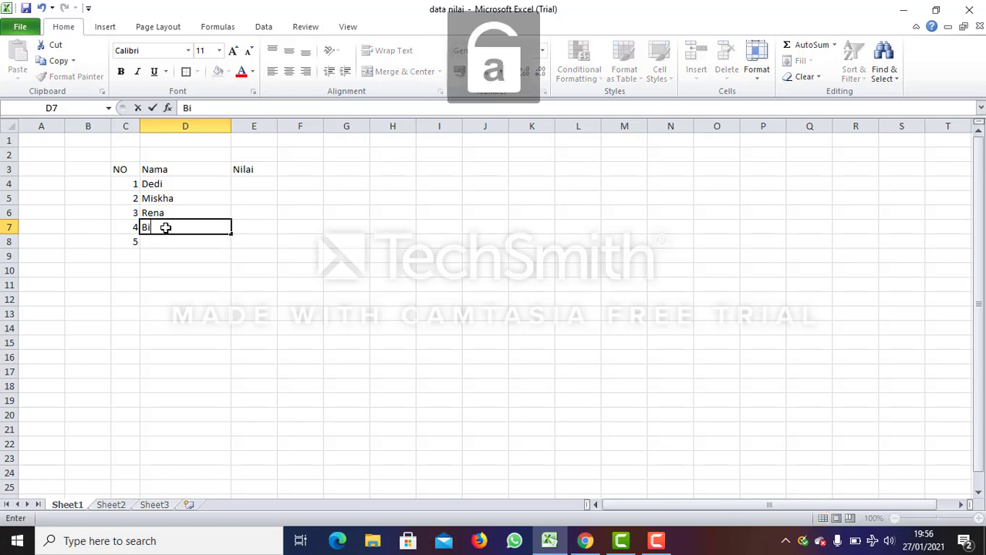
type("ntang")
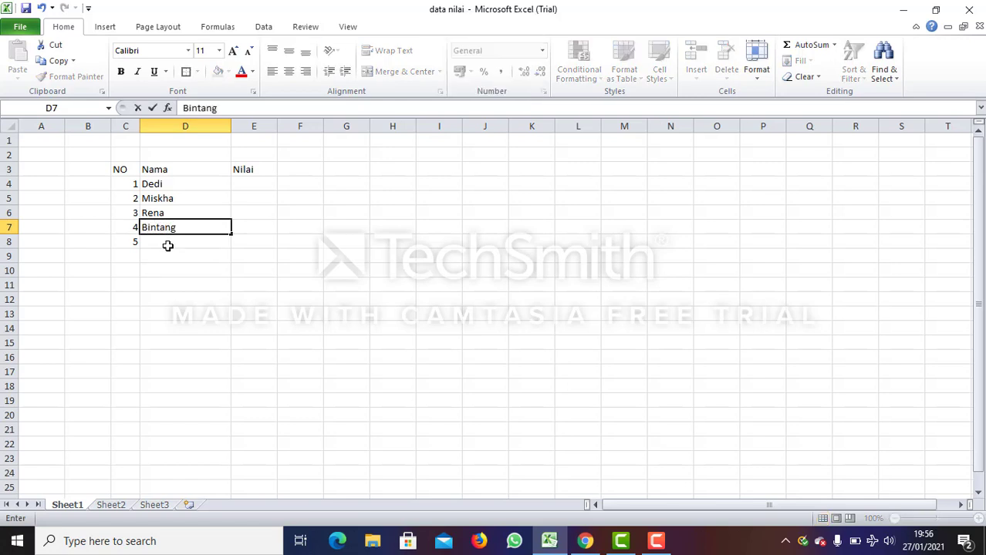
Step: Enter the fifth person's name for row number 5 in cell D8
left_click(167, 244)
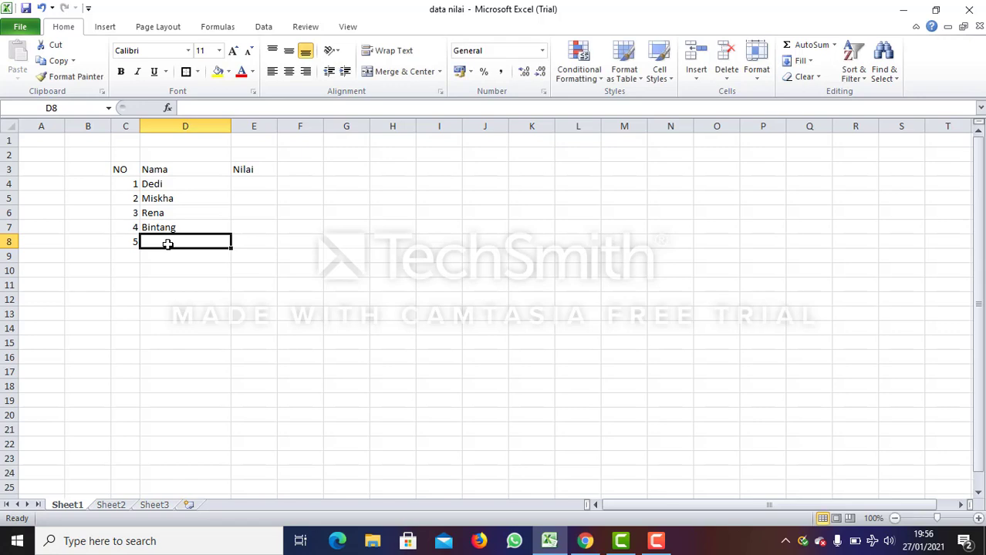
key("Caps_Lock")
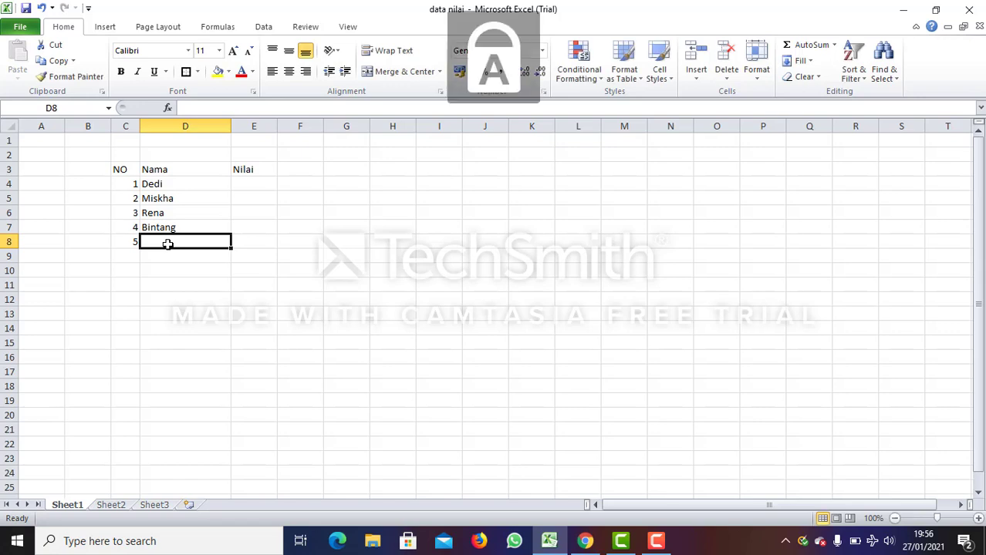
type("Bintang")
key("Caps_Lock")
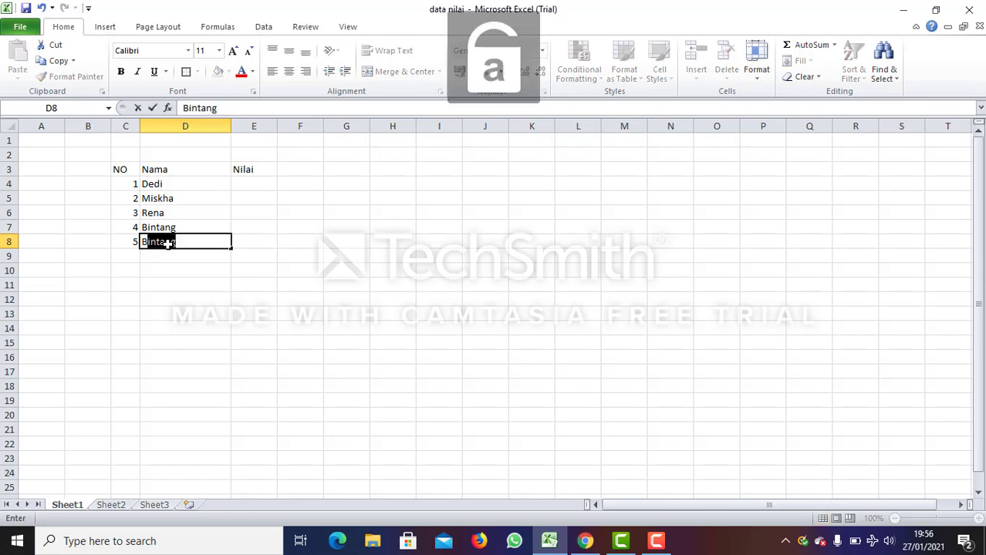
type("ilan")
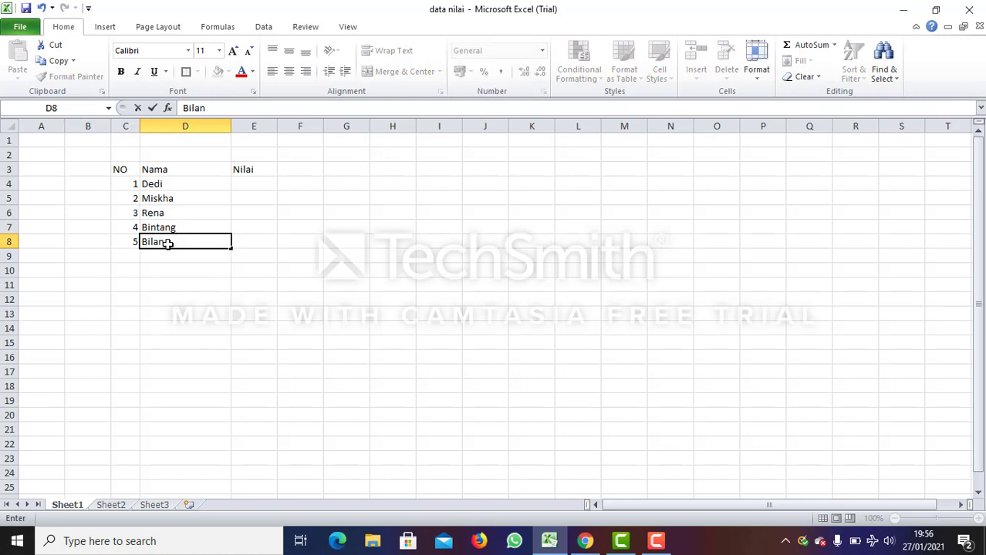
key("BackSpace")
key("BackSpace")
key("BackSpace")
key("BackSpace")
type("ulan")
Step: Enter the grades 90, 77, 80, 95 and 70 below the Nilai heading in cells E4 to E8
left_click(249, 185)
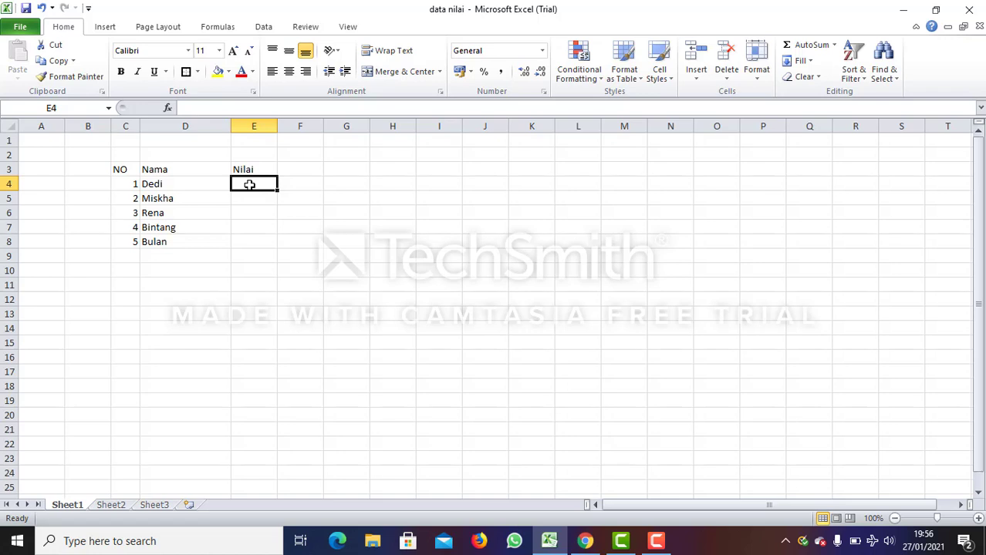
type("90")
key("Return")
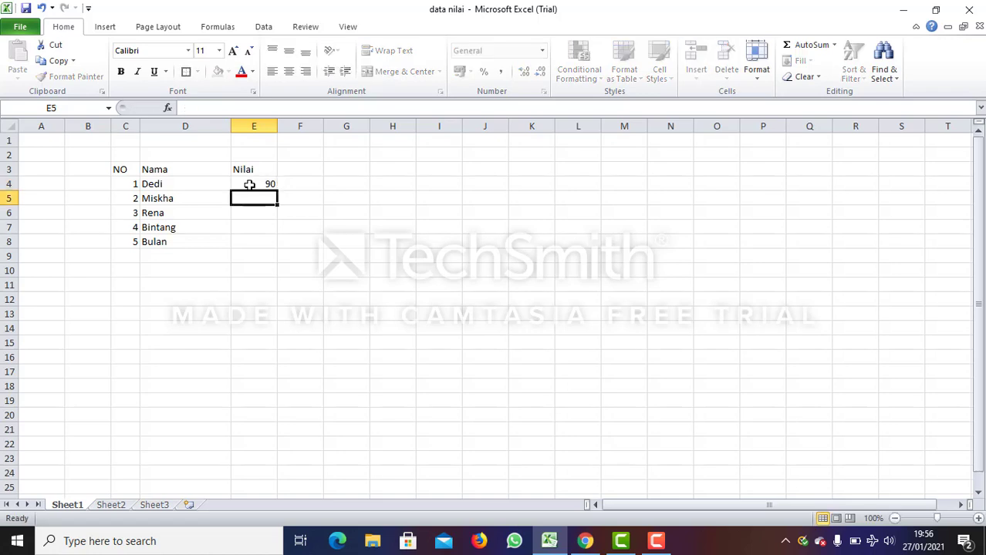
type("77")
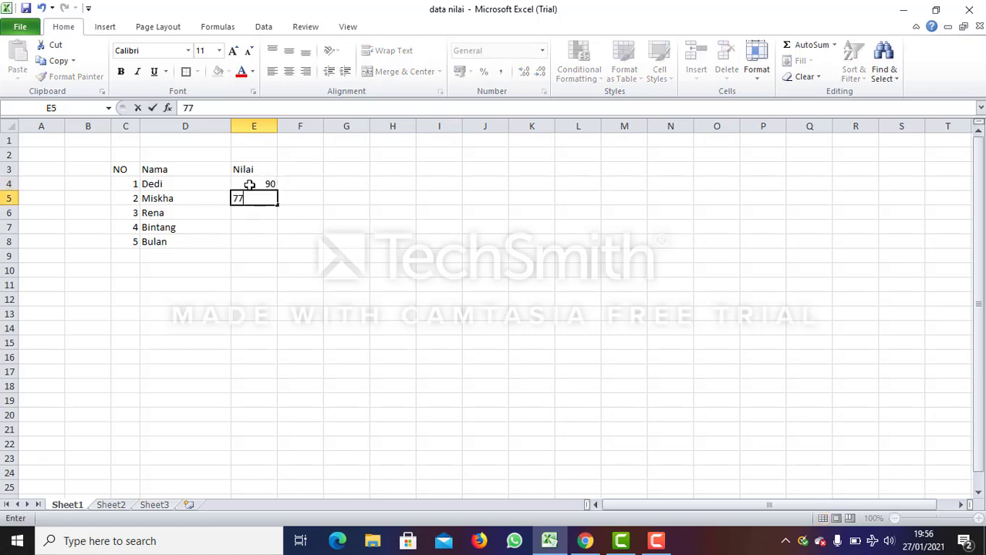
key("Return")
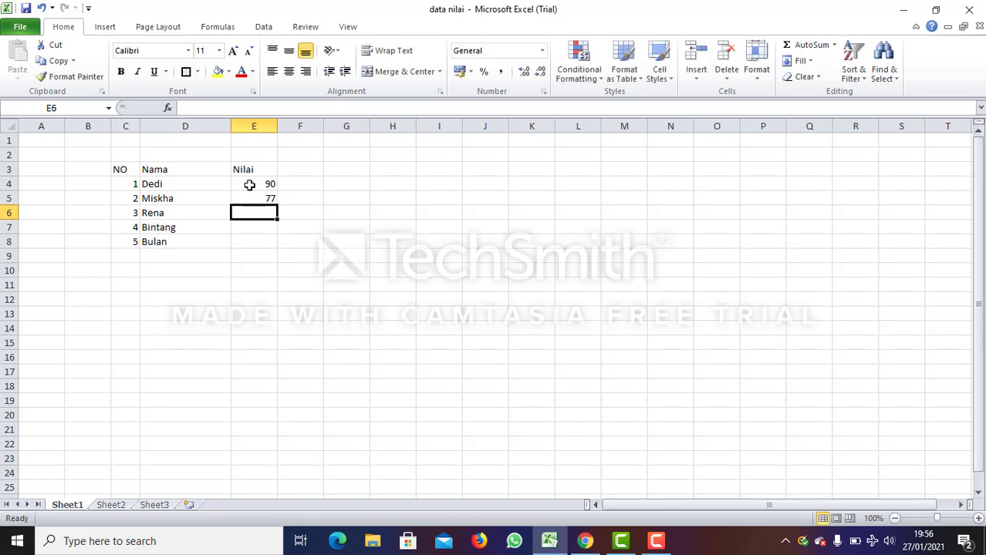
type("80")
key("Return")
type("9")
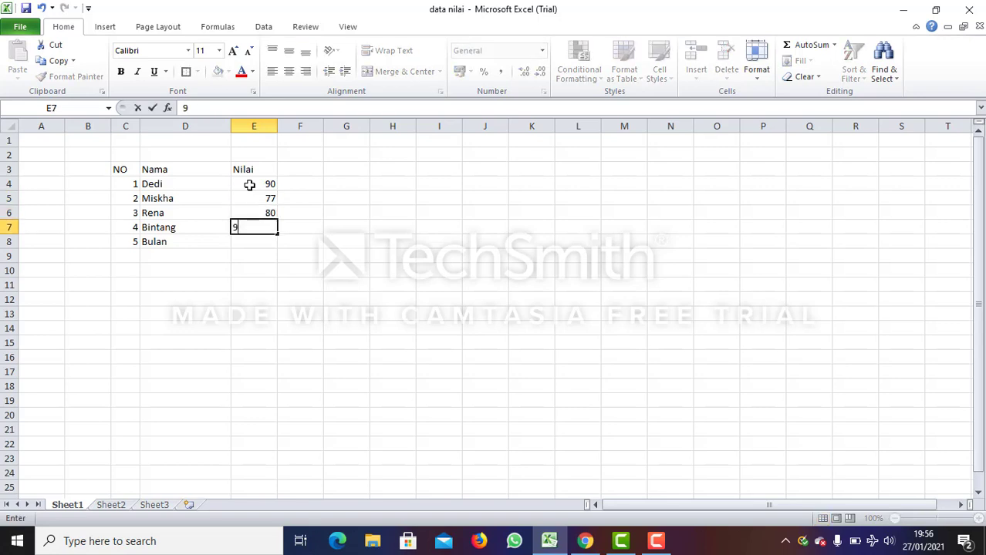
type("5")
key("Return")
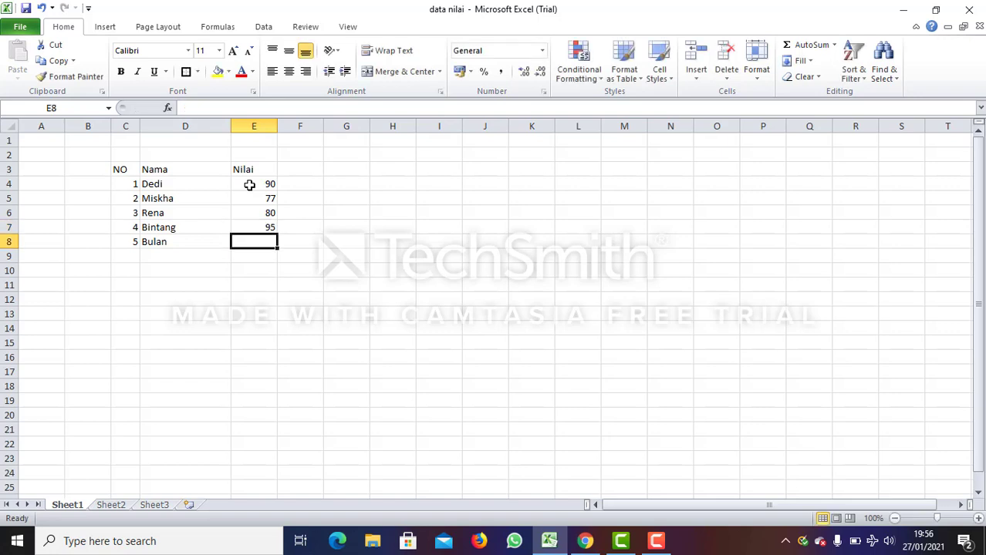
type("70")
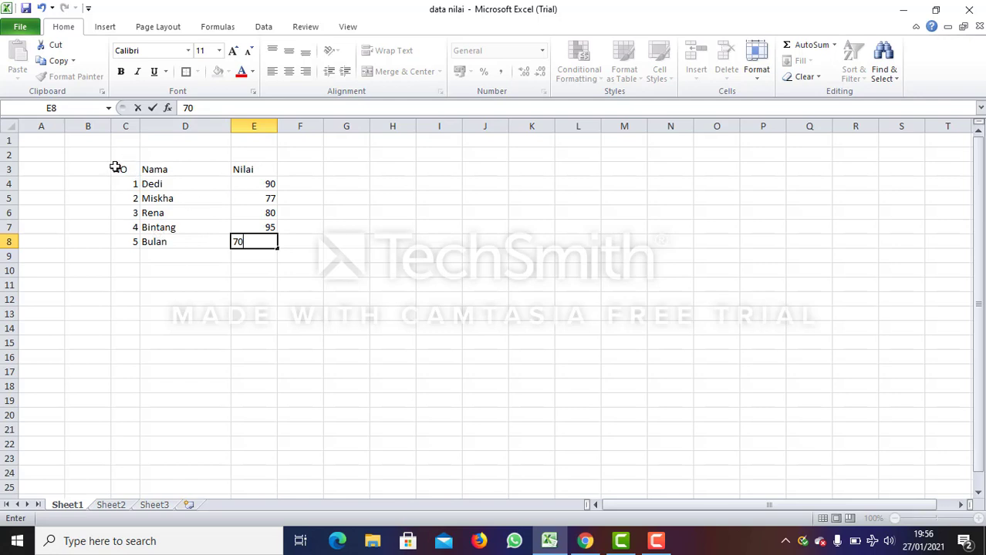
Step: Apply All Borders to the whole grade table in cells C3 to E8
left_click_drag(114, 167, 260, 238)
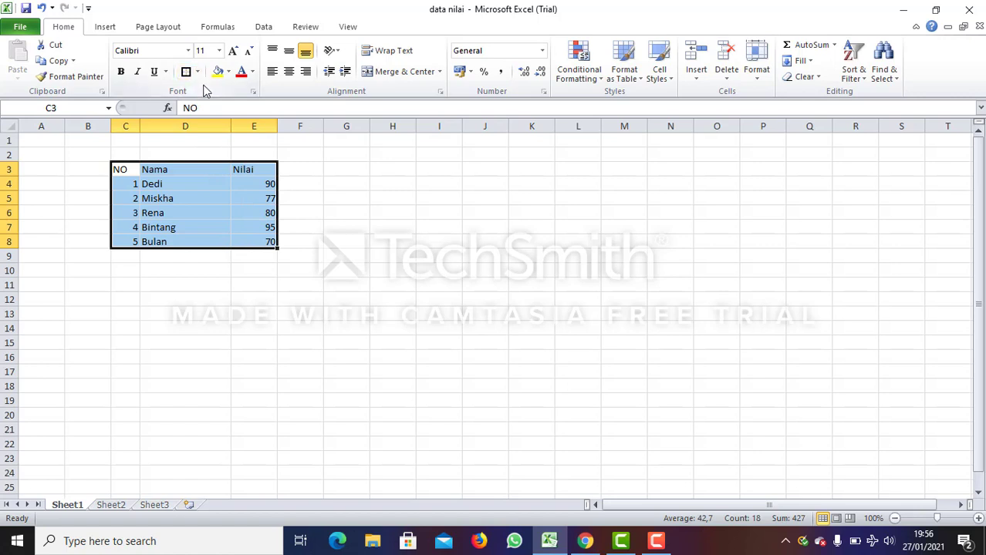
right_click(235, 223)
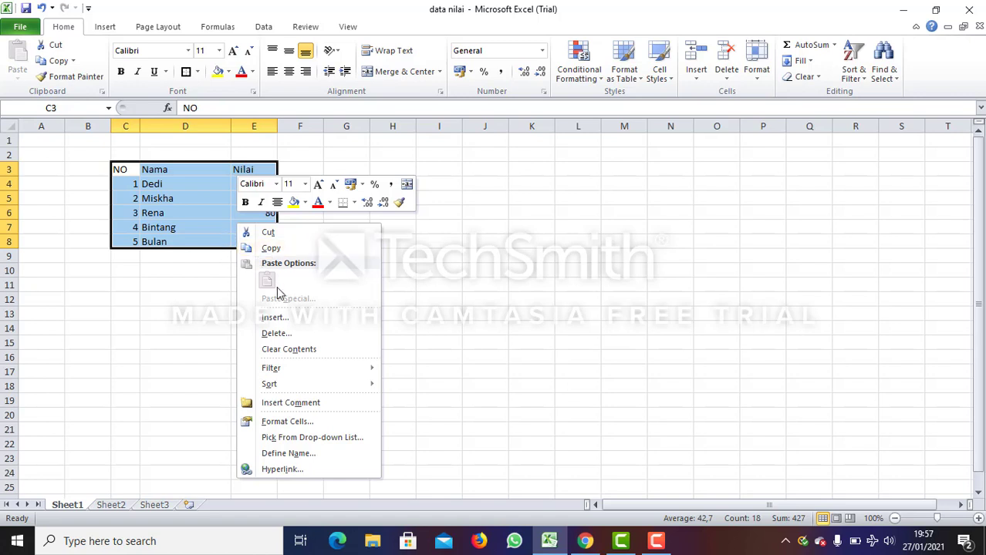
left_click(354, 203)
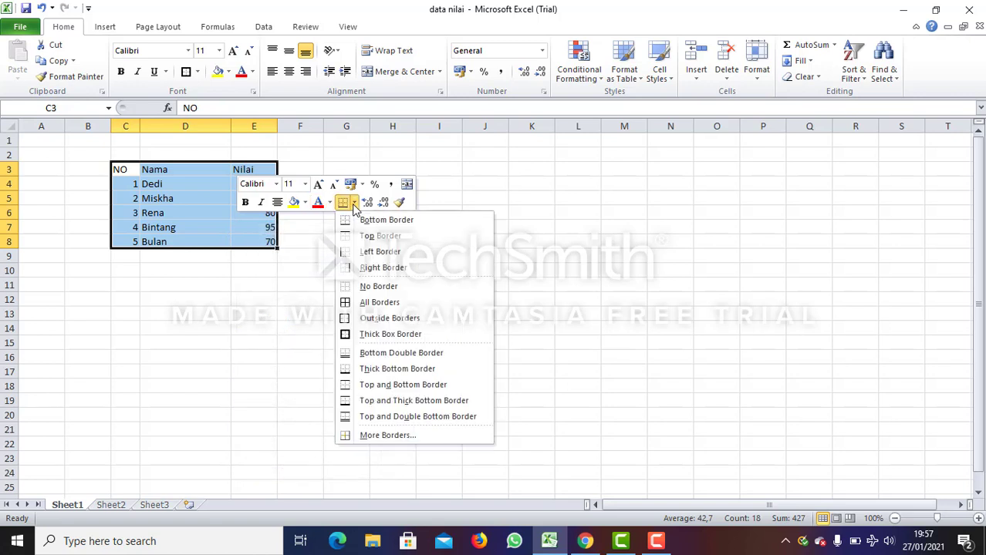
left_click(390, 306)
left_click(281, 283)
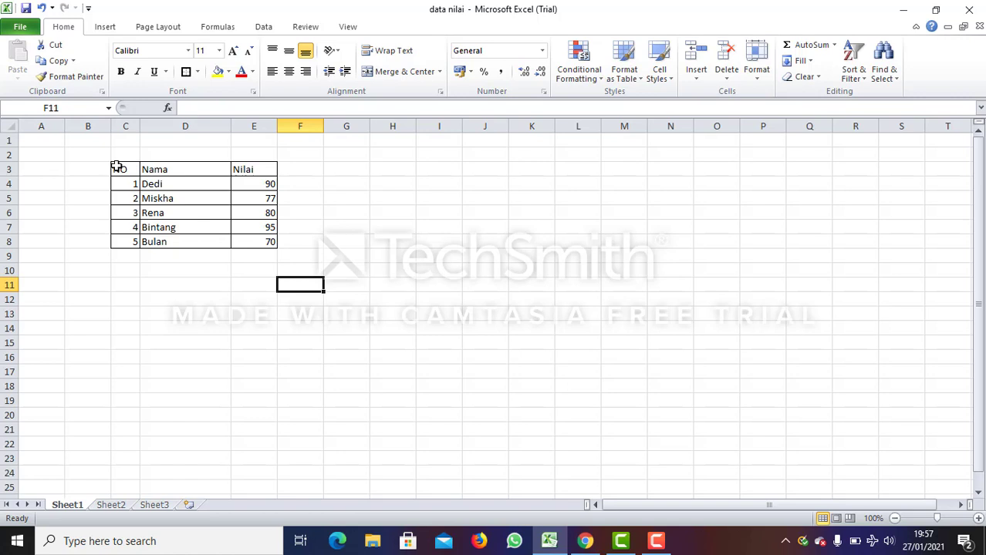
Step: Set the font size of the whole grade table, C3 to E8, to 16
left_click_drag(116, 167, 251, 239)
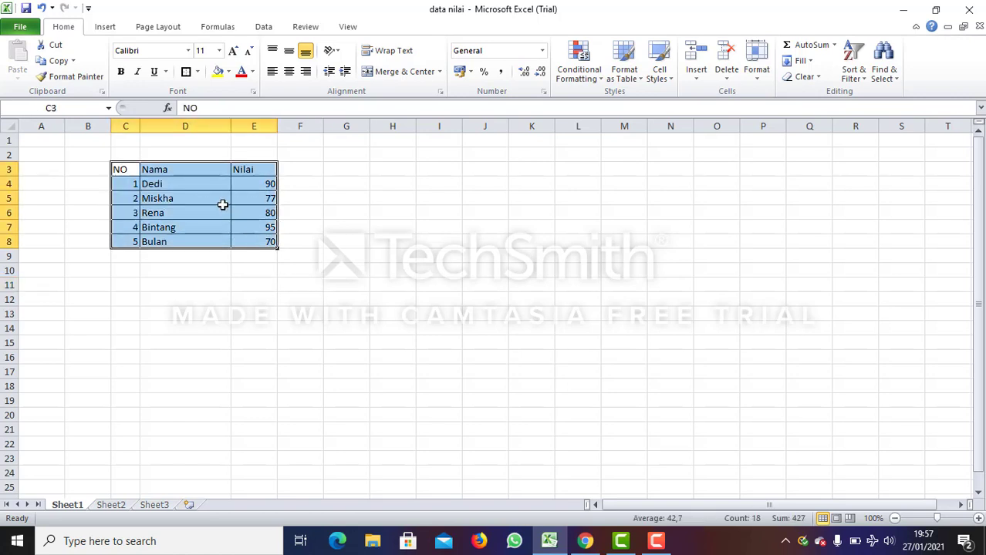
left_click(219, 51)
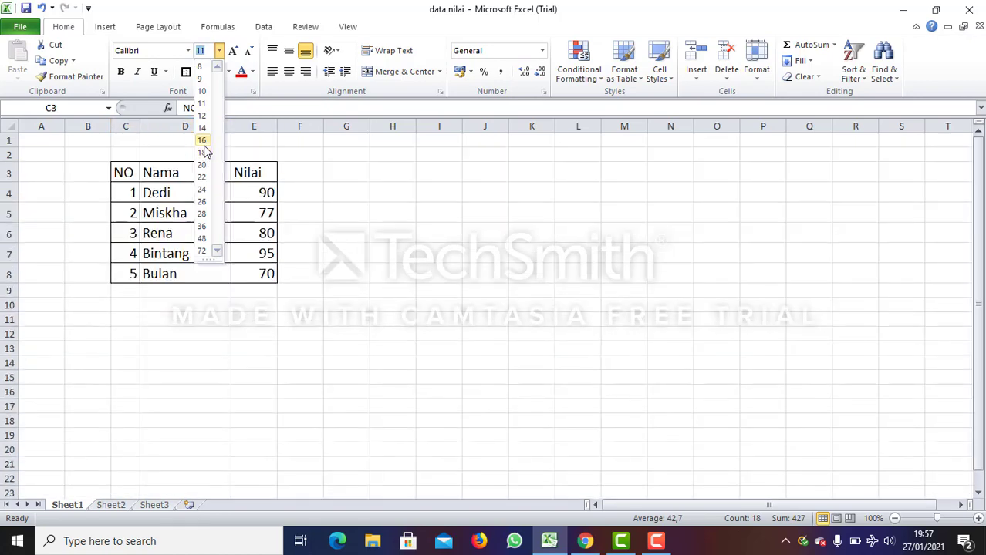
left_click(205, 146)
left_click(202, 217)
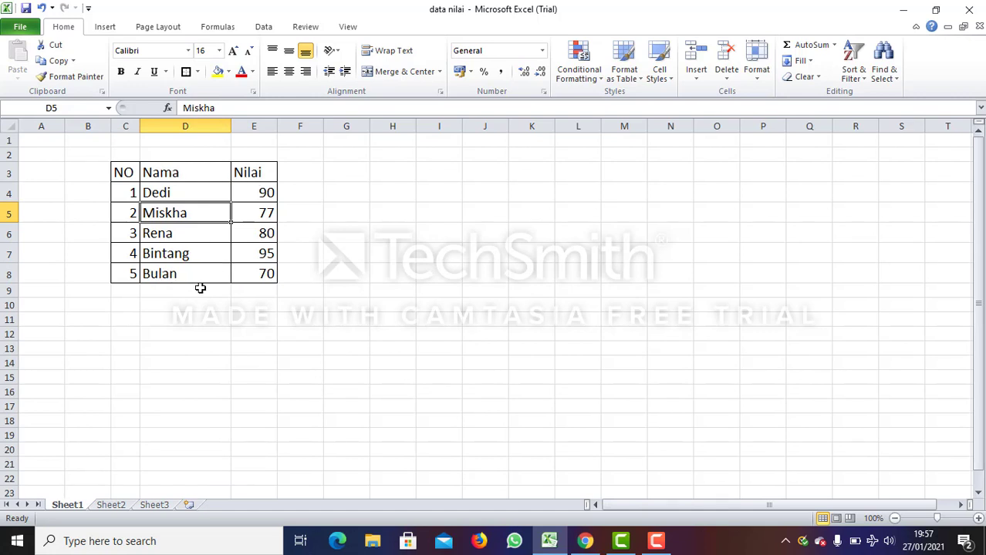
Step: Add up the five grades in cell E9 below the Nilai column with the formula =sum(E4:E8)
left_click(254, 294)
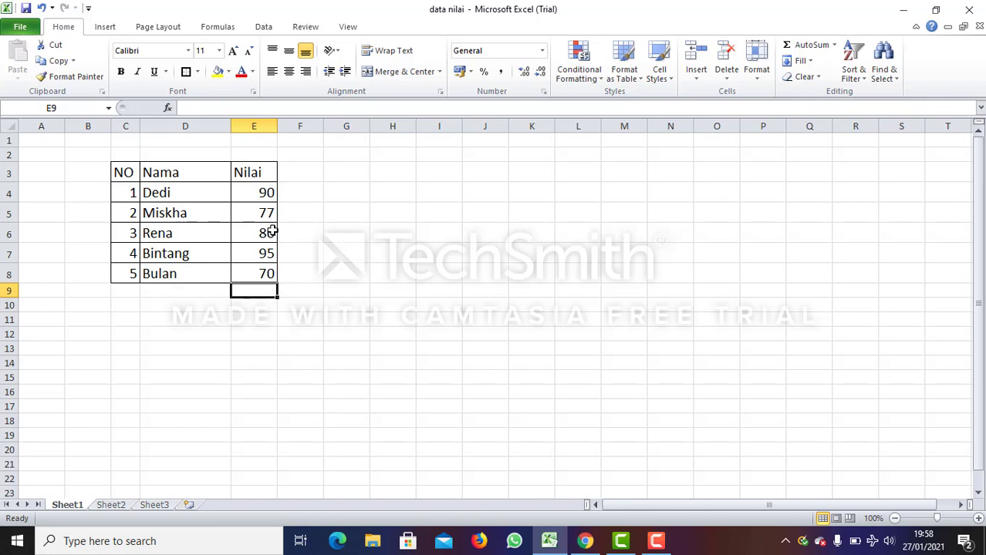
type("=")
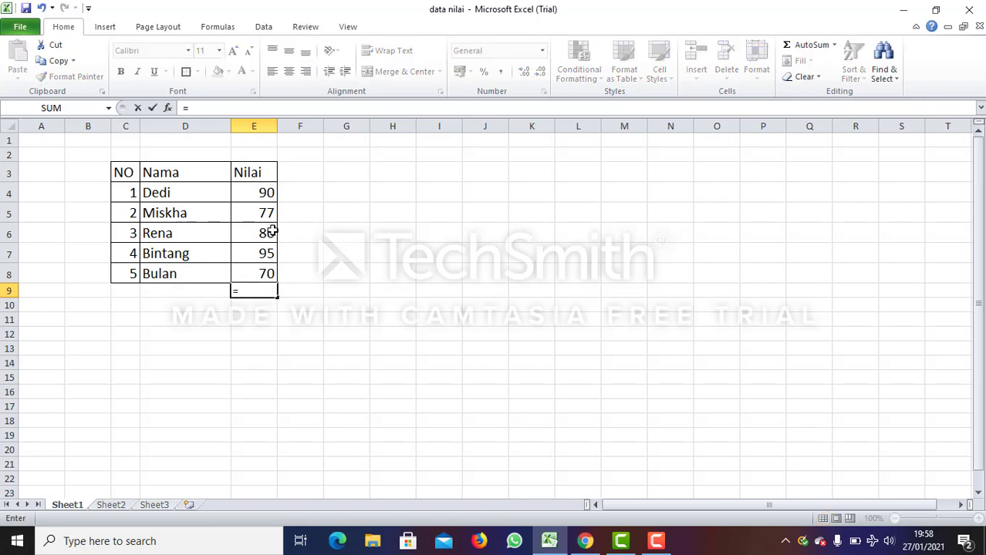
type("sum")
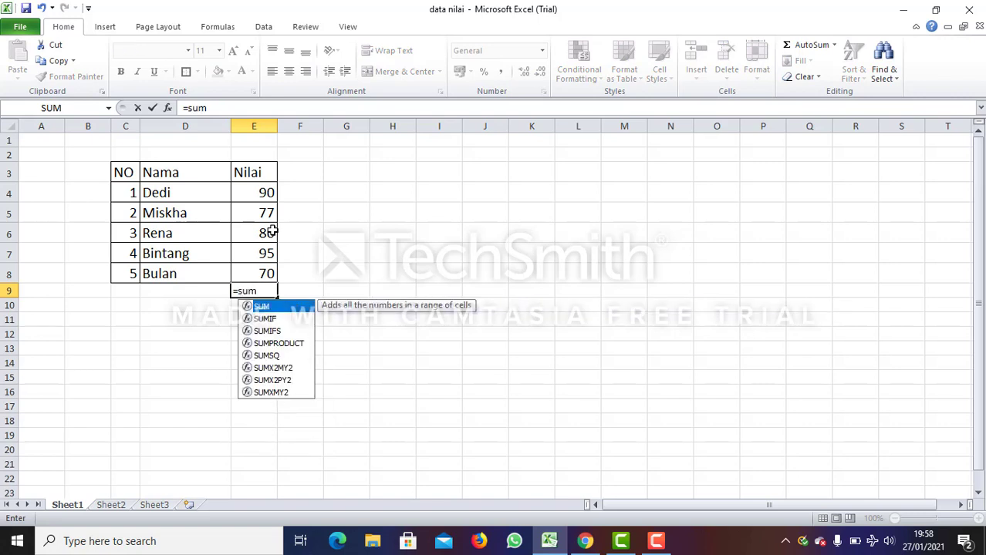
type("(")
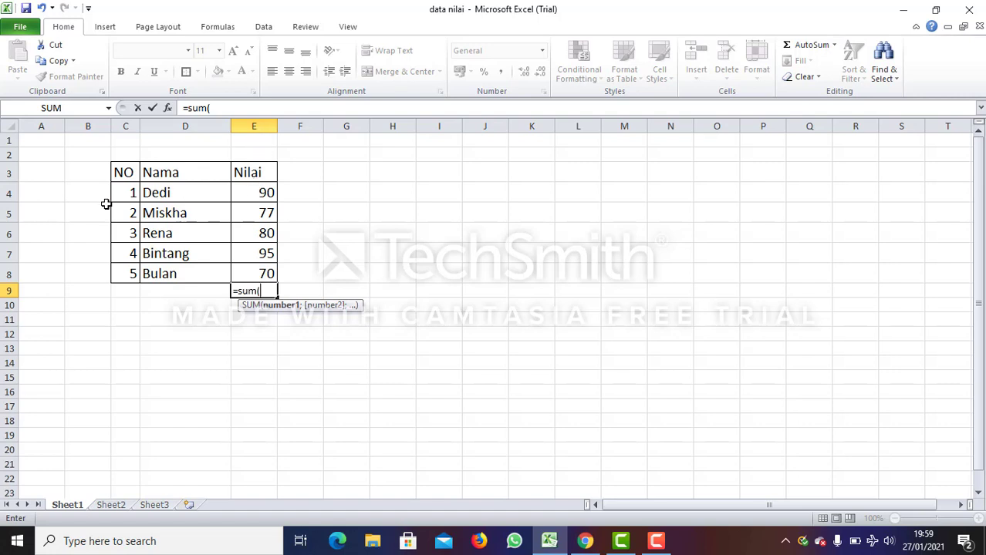
type("e3")
key("BackSpace")
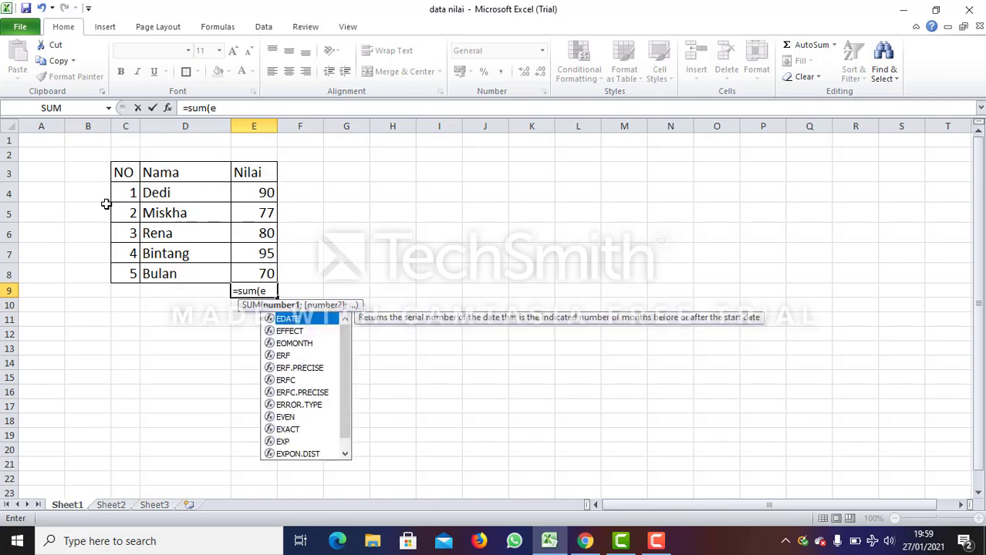
type("4")
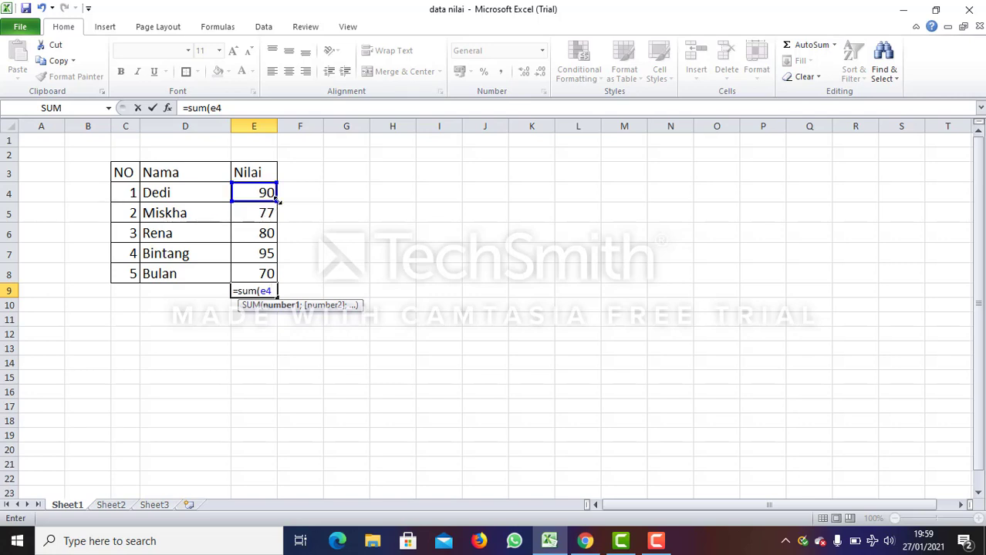
left_click_drag(275, 202, 276, 276)
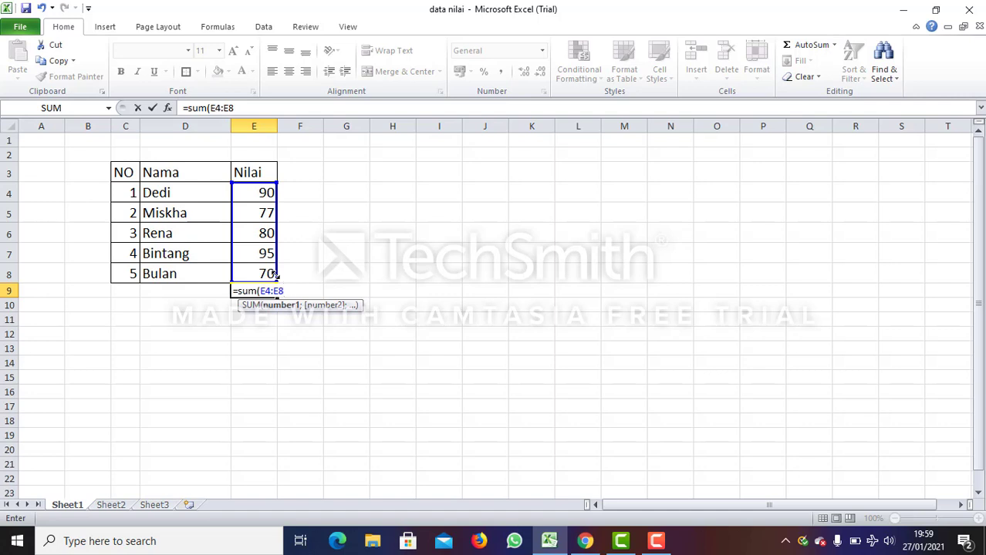
type(")")
key("Return")
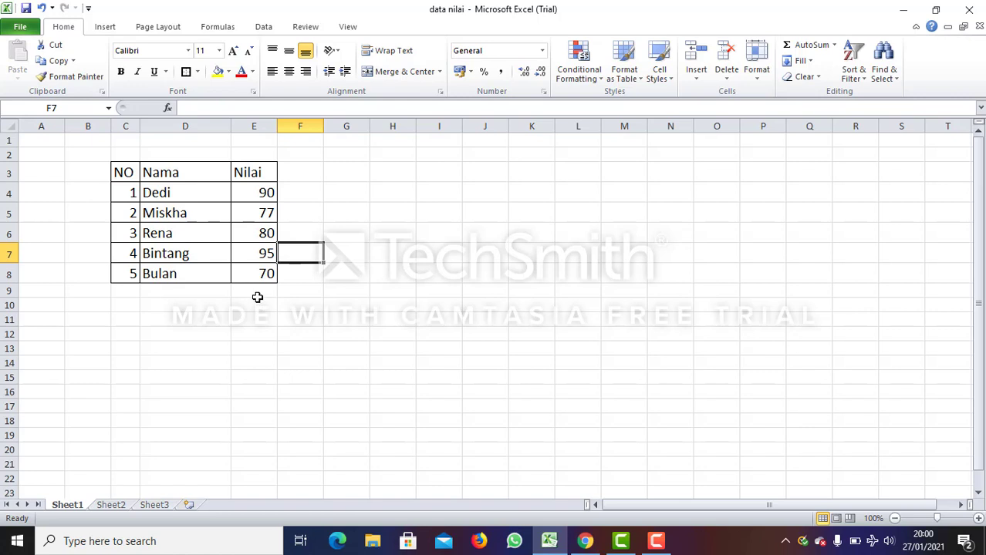
Step: Calculate the average of the five grades in cell E9 with the formula =average(E4:E8)
left_click(258, 295)
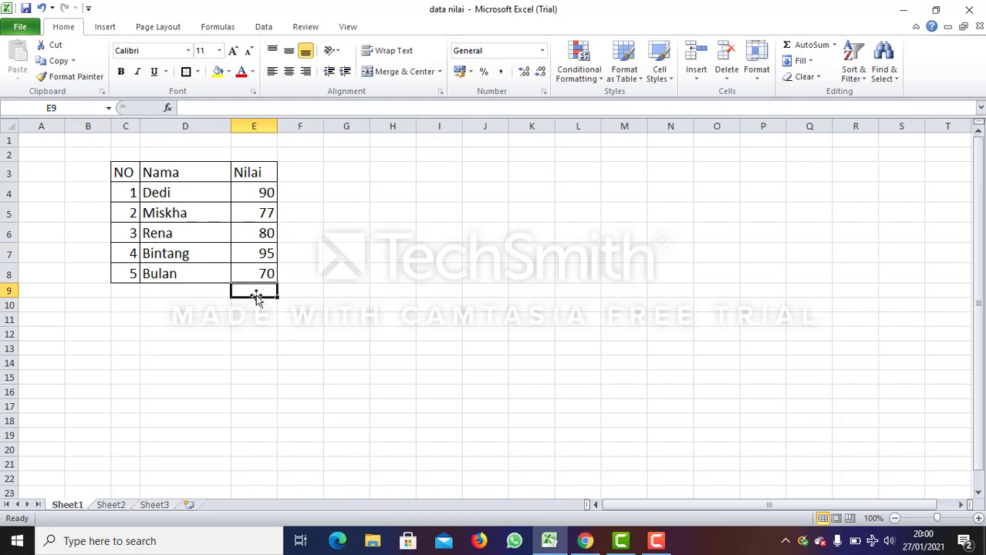
type("=a")
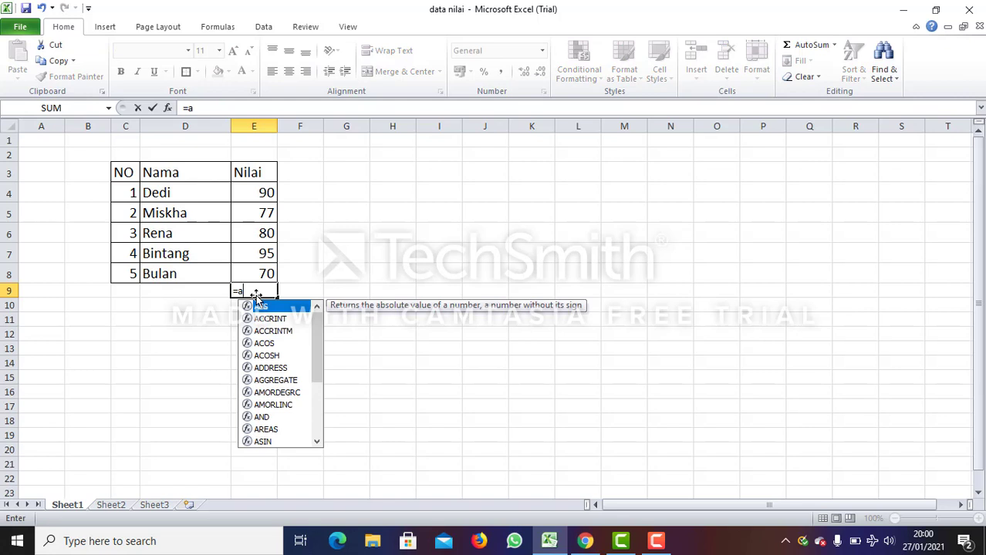
type("v")
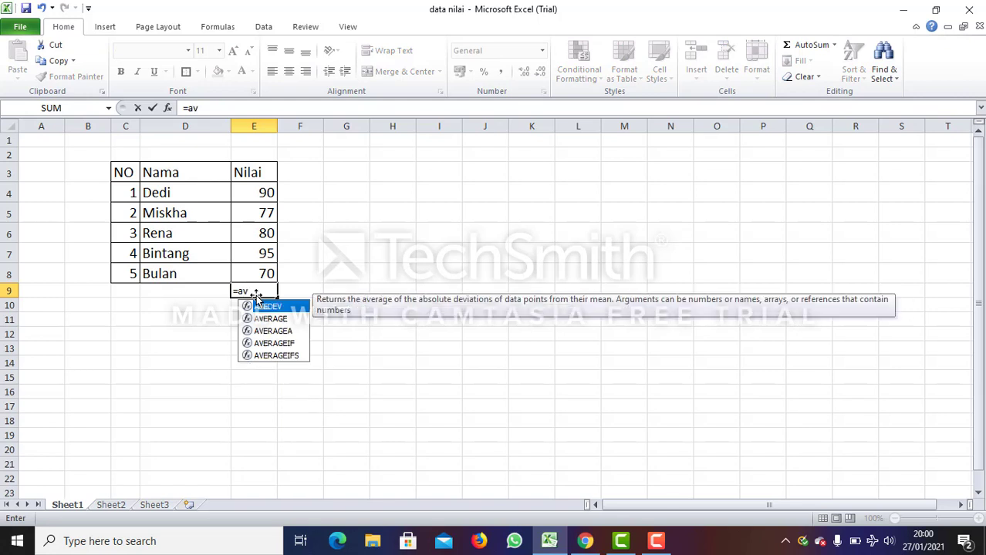
type("erage")
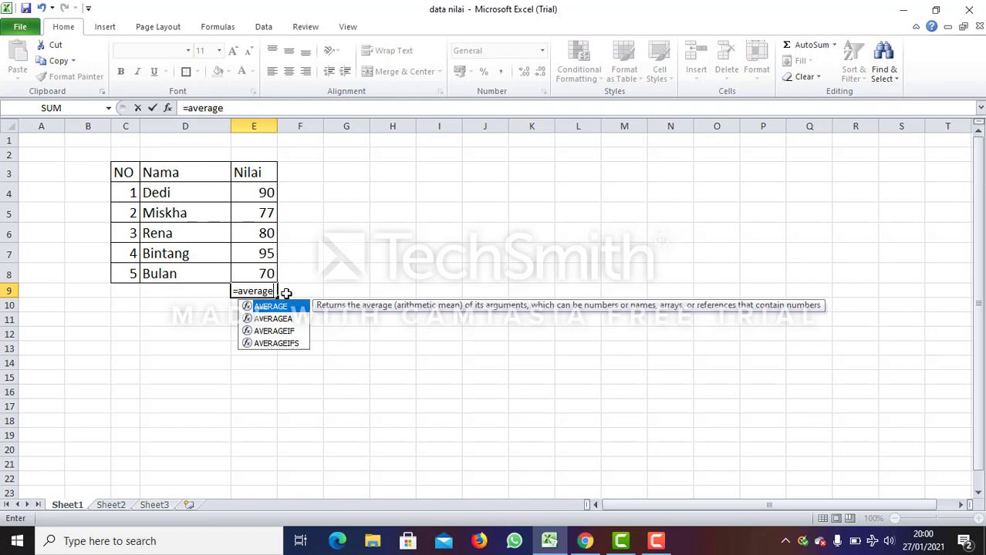
type("(")
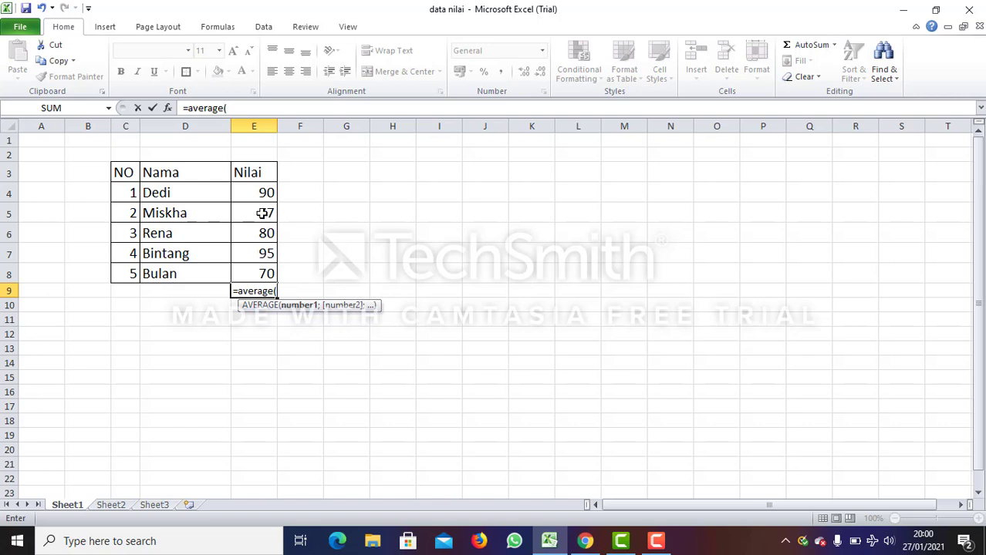
type("e4")
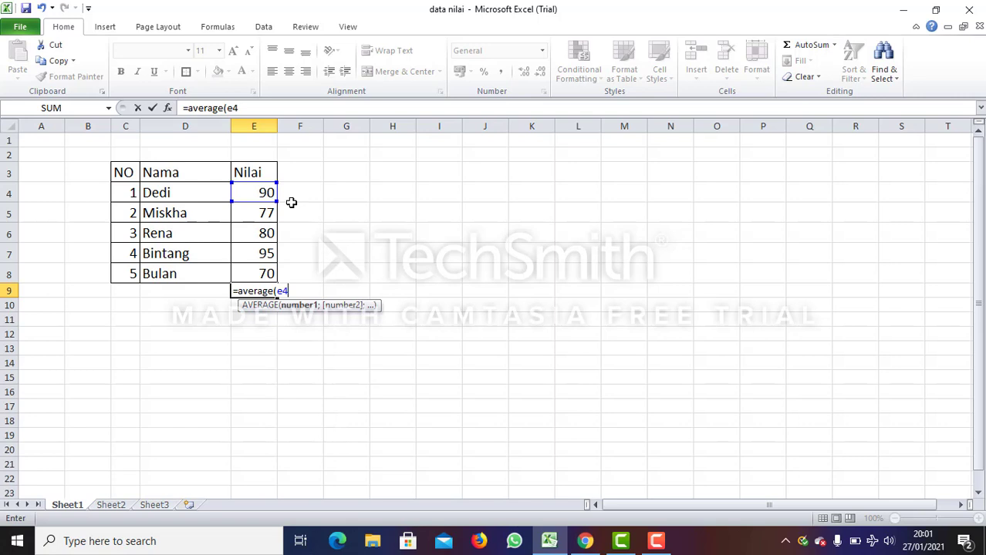
left_click_drag(276, 199, 269, 274)
type(")")
key("Return")
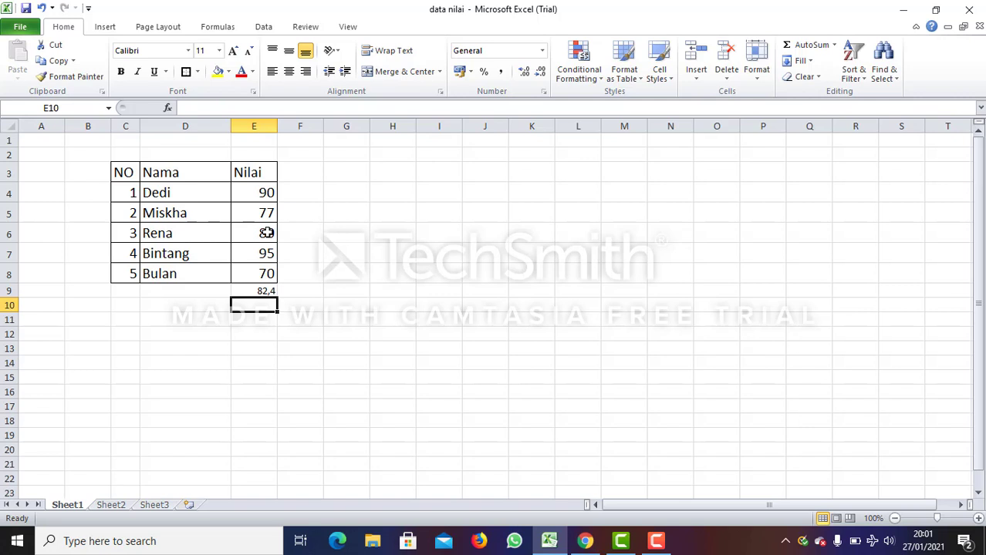
Step: Replace the formula in cell E9 with =min(E4:E8) to find the lowest grade
left_click(257, 290)
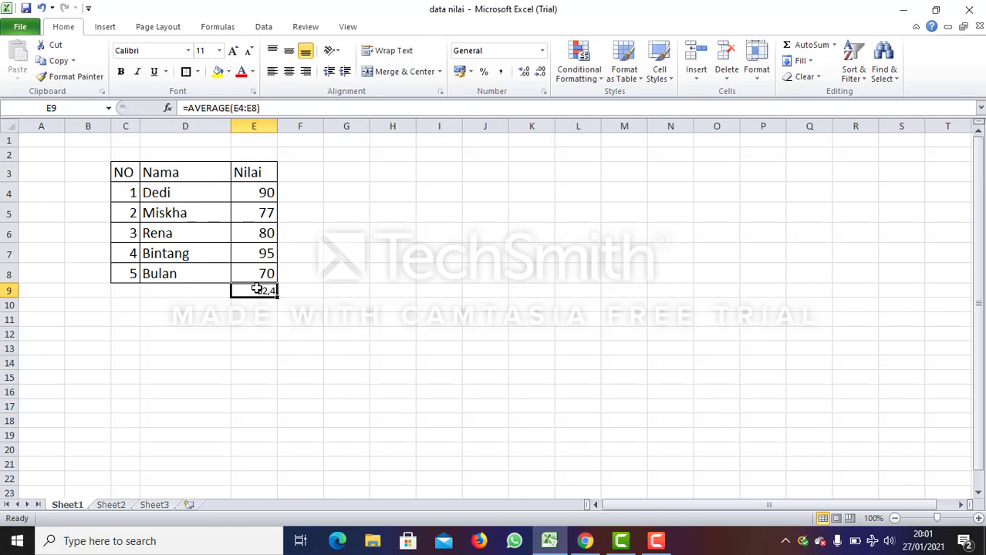
key("BackSpace")
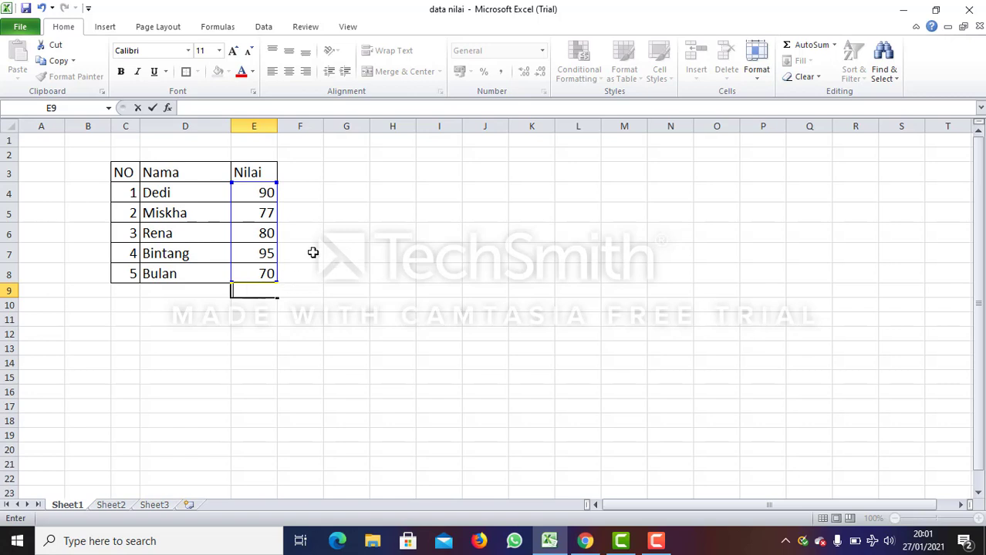
left_click(265, 193)
type("=min")
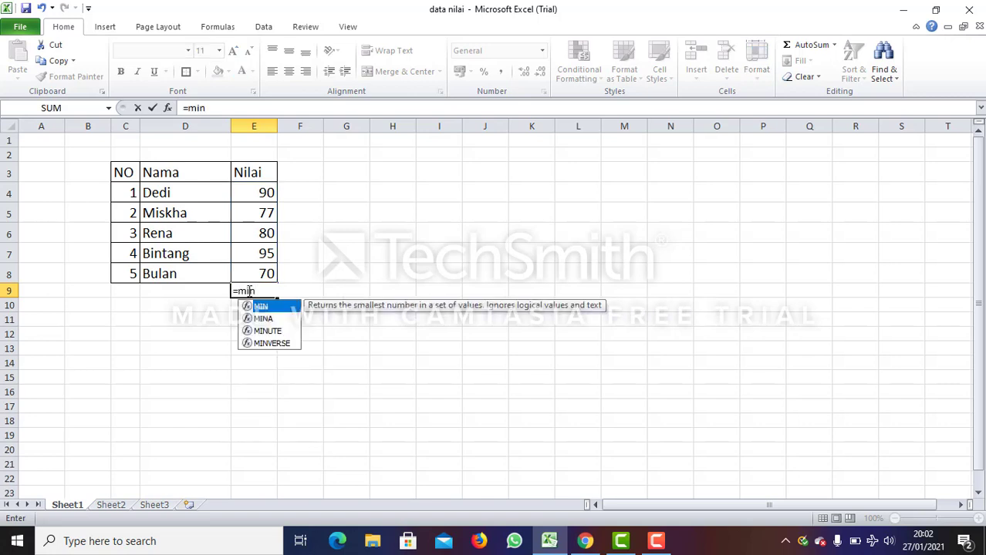
type("(")
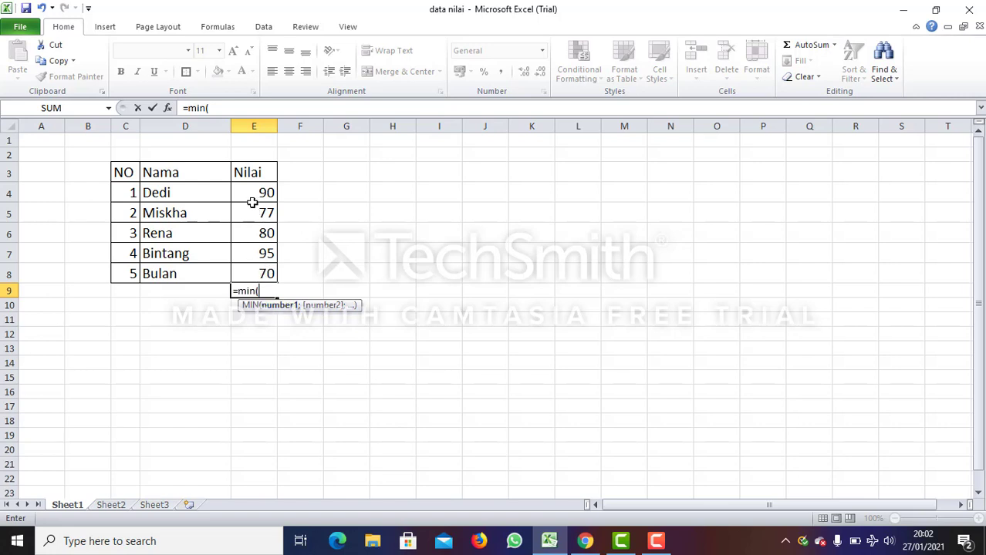
type("e")
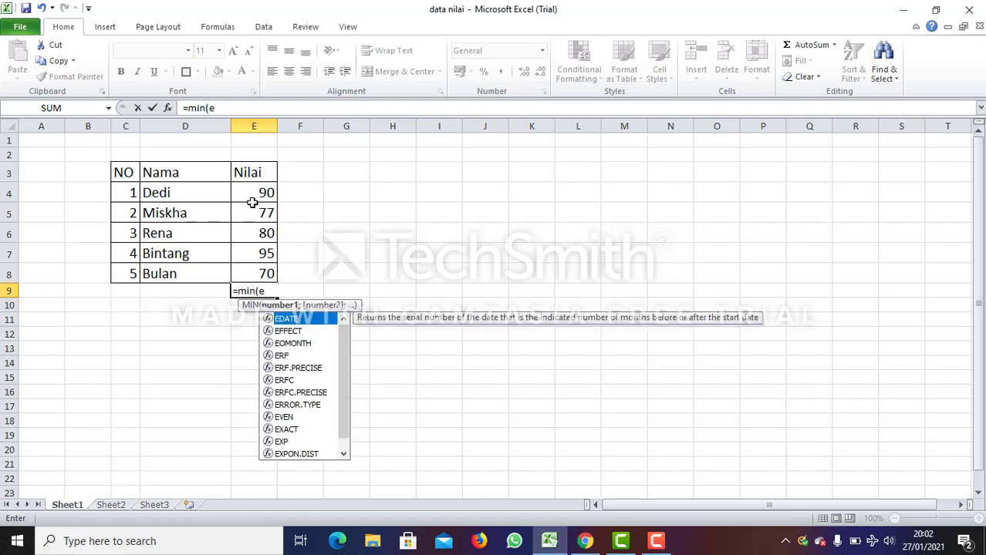
type("4")
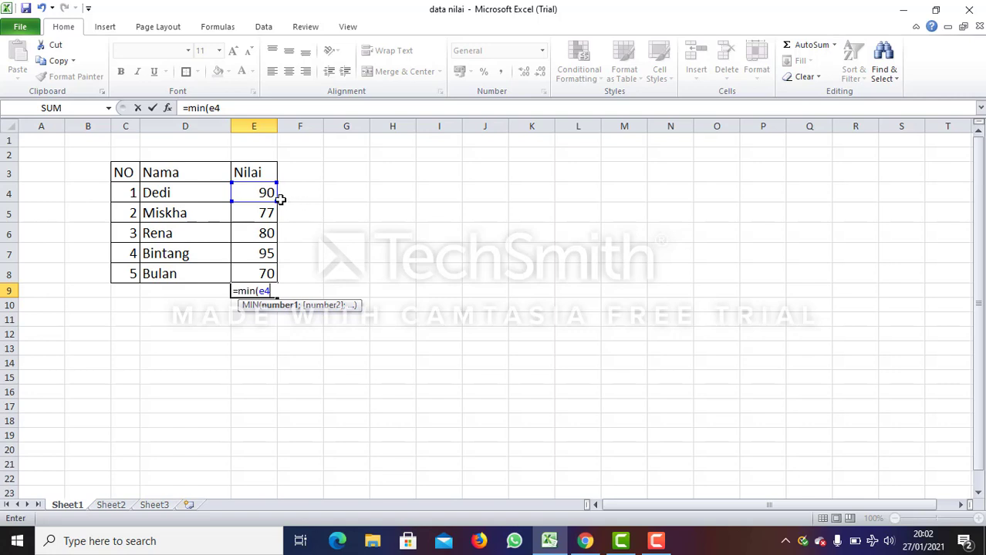
left_click_drag(275, 200, 272, 275)
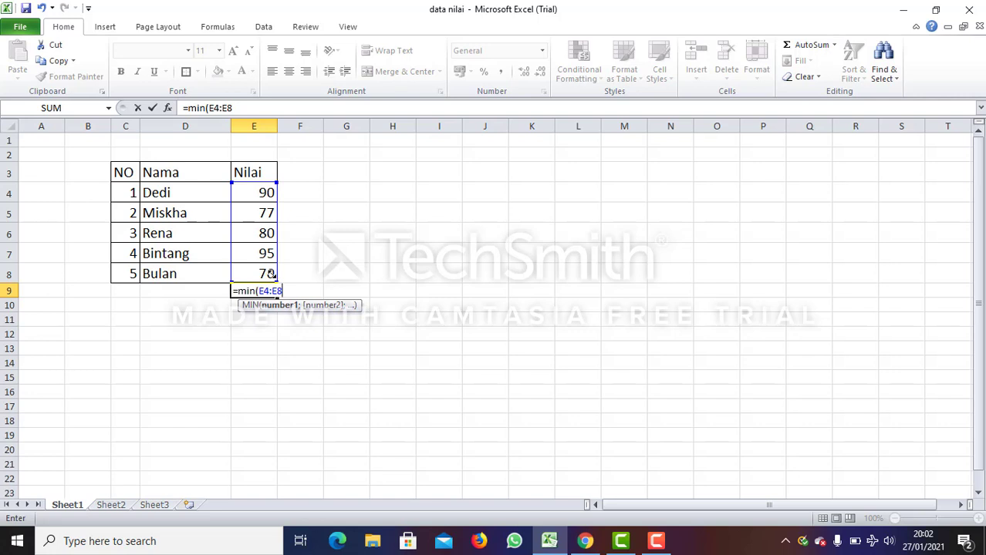
key("Return")
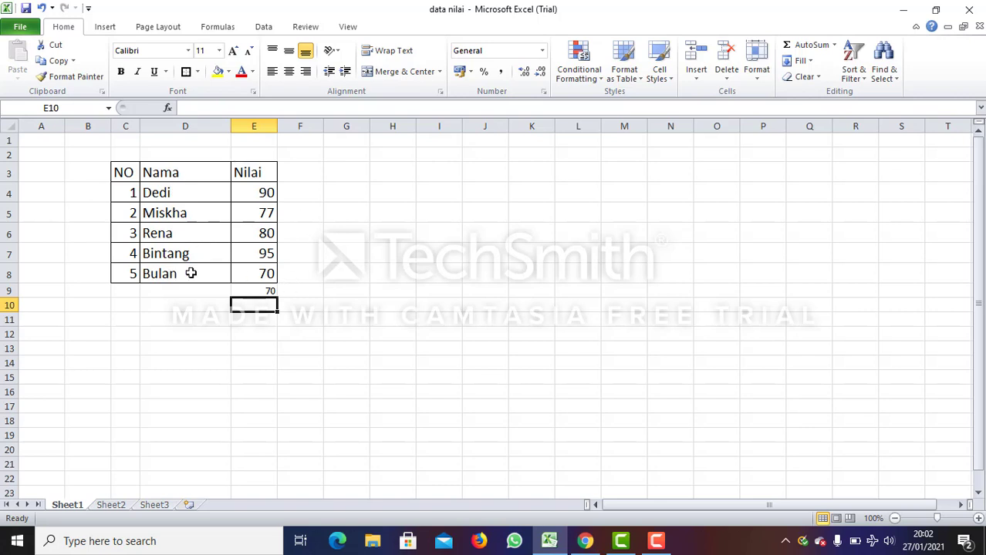
Step: Replace the formula in cell E9 with =max(E4:E8) to find the highest grade
left_click(257, 290)
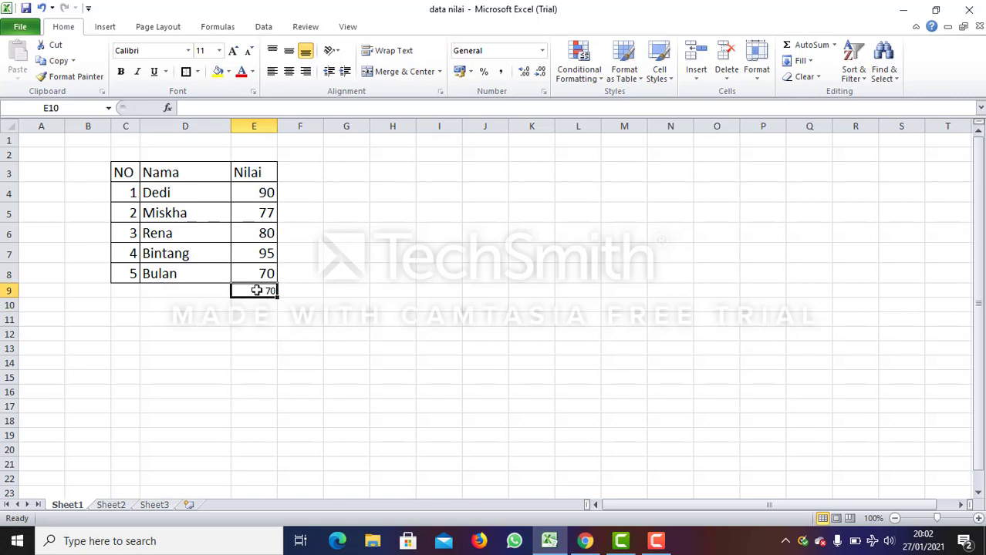
key("BackSpace")
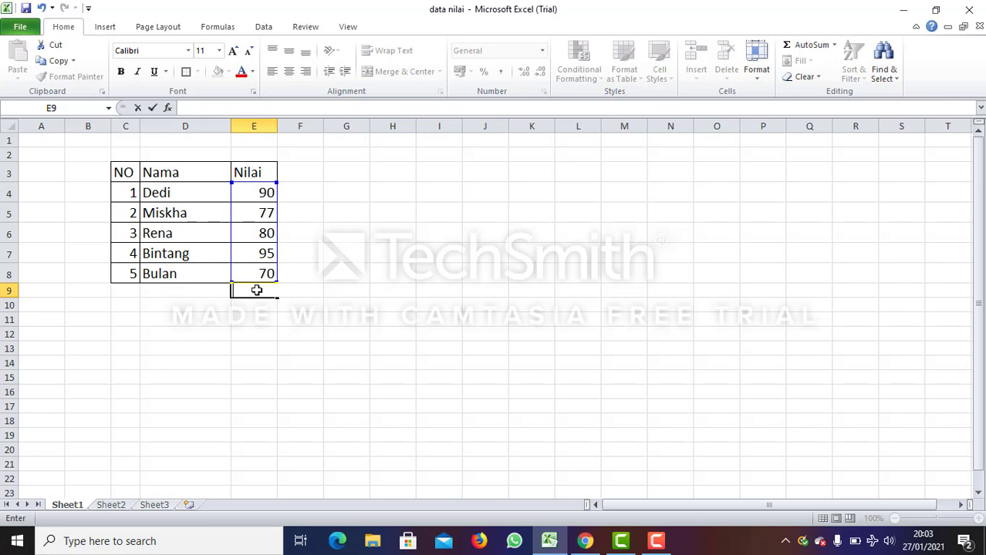
type("=")
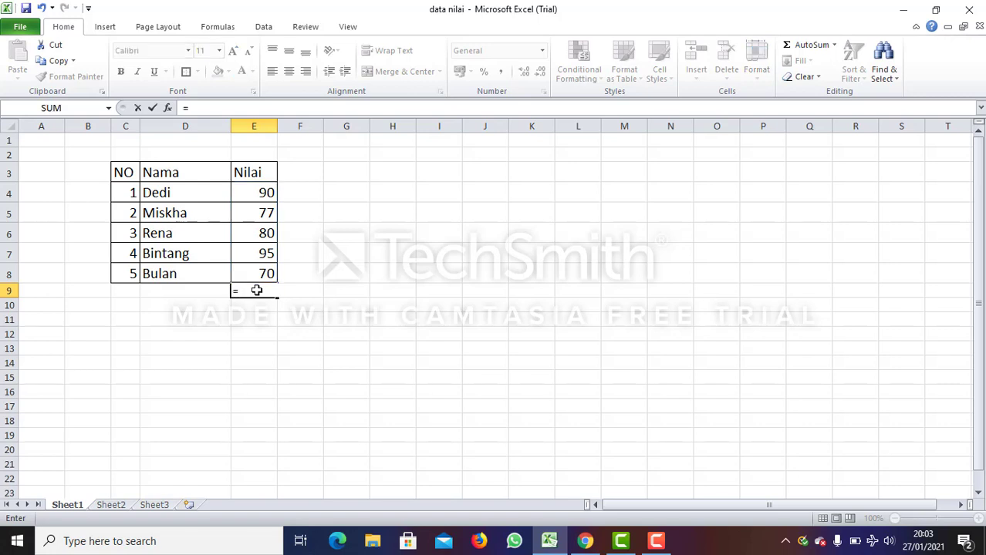
type("(")
key("BackSpace")
key("BackSpace")
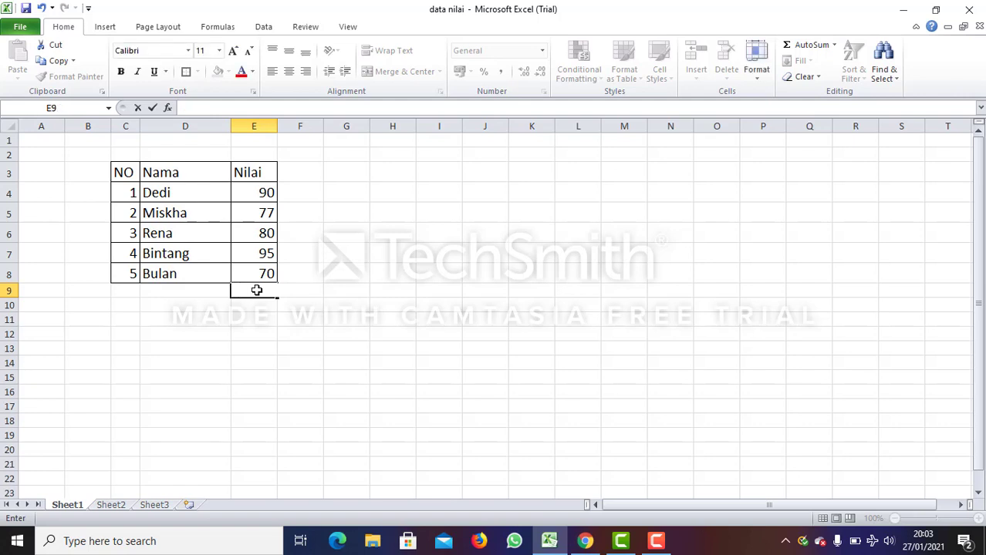
type("=")
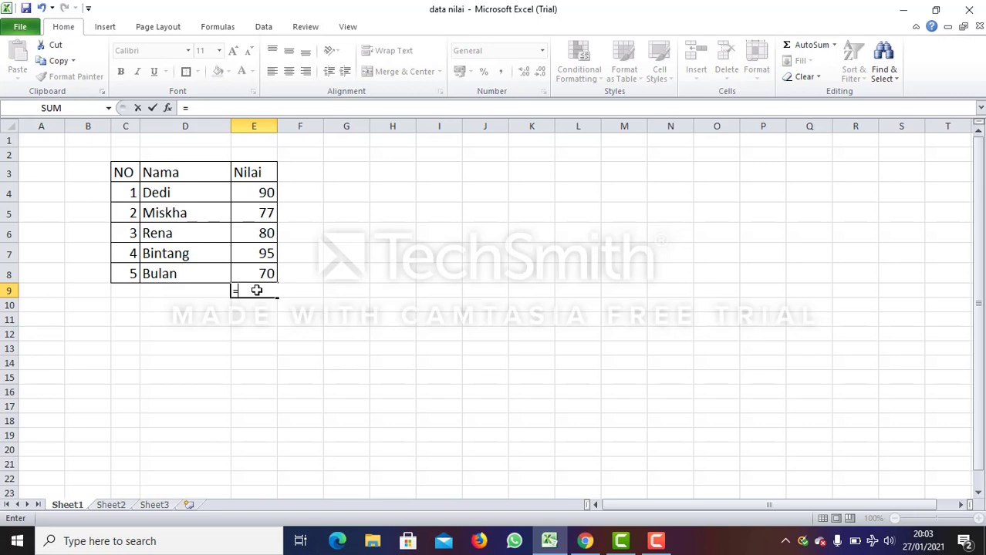
type("max")
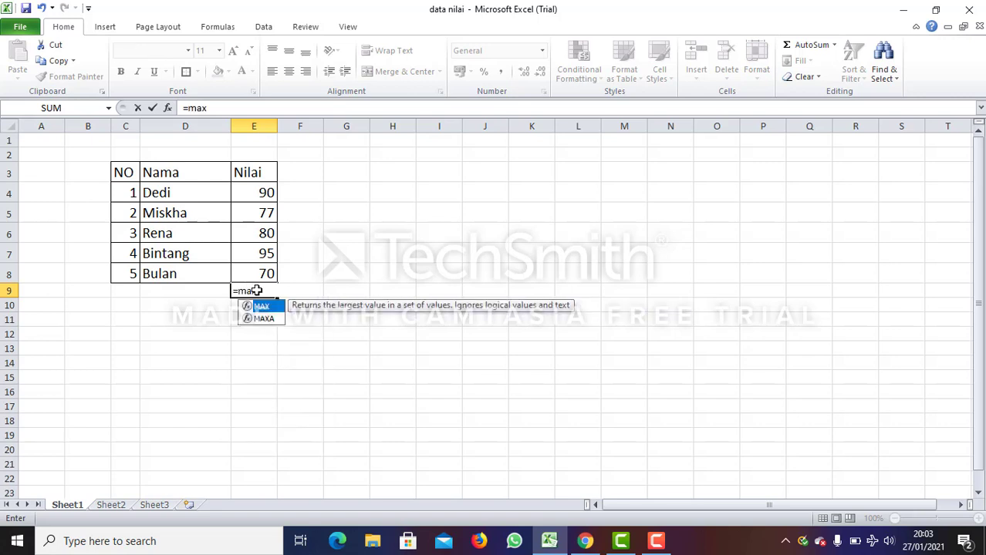
type("(")
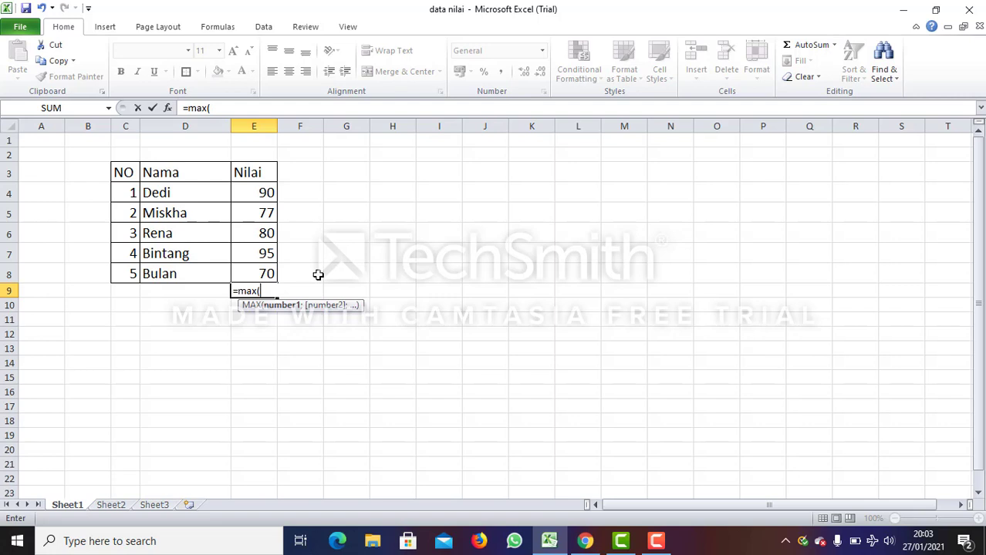
type("e4")
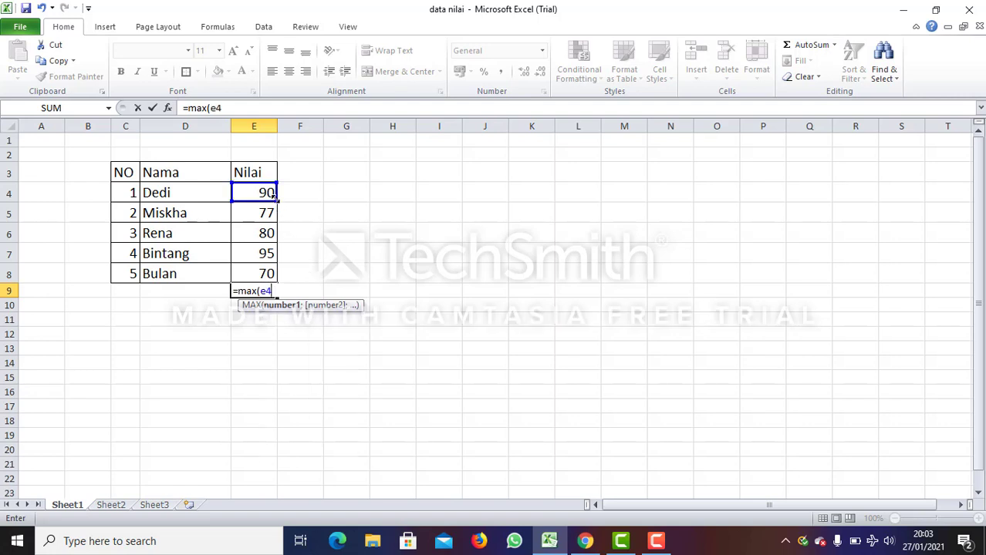
left_click_drag(276, 201, 266, 276)
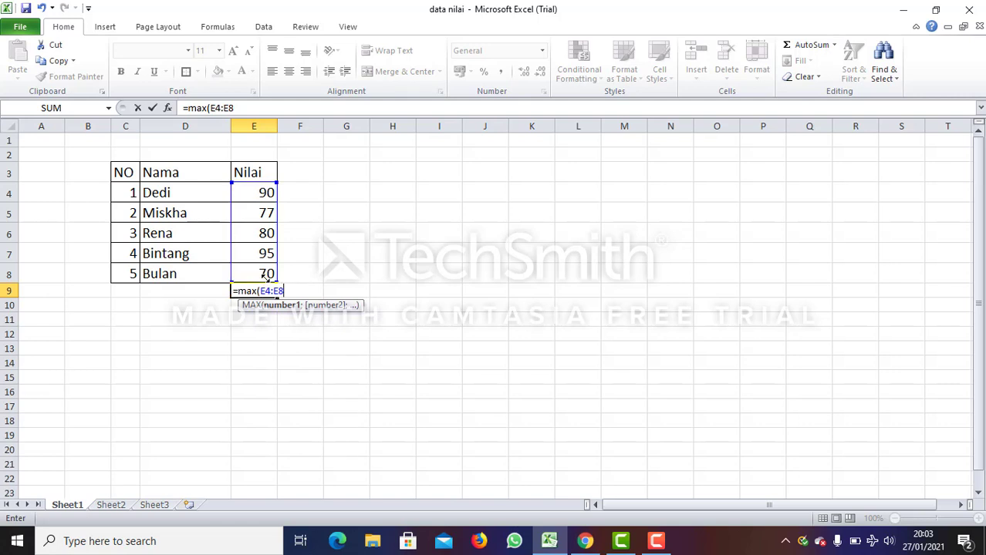
key("Return")
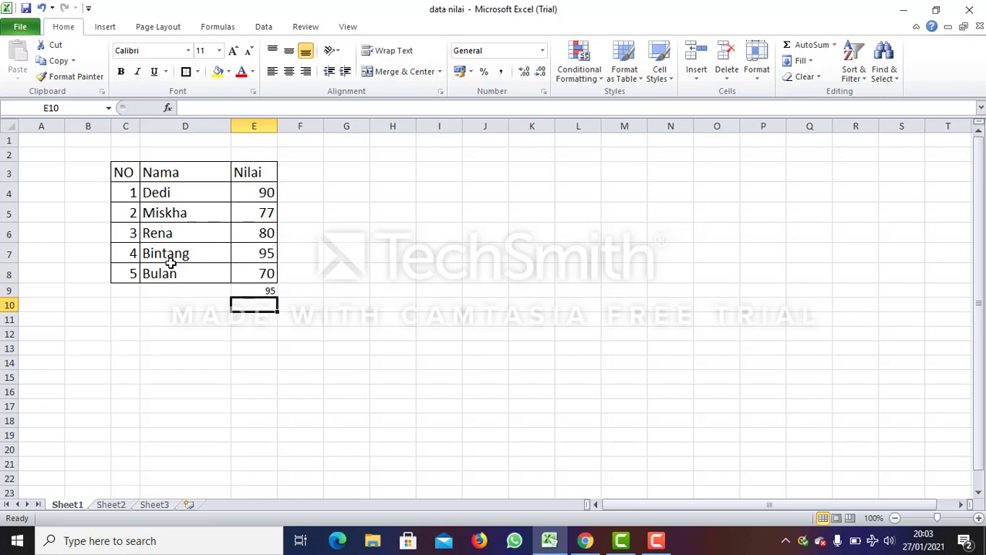
Step: Replace the formula in cell E9 with =count(E4:E8) to count the grades in the Nilai column
left_click(245, 289)
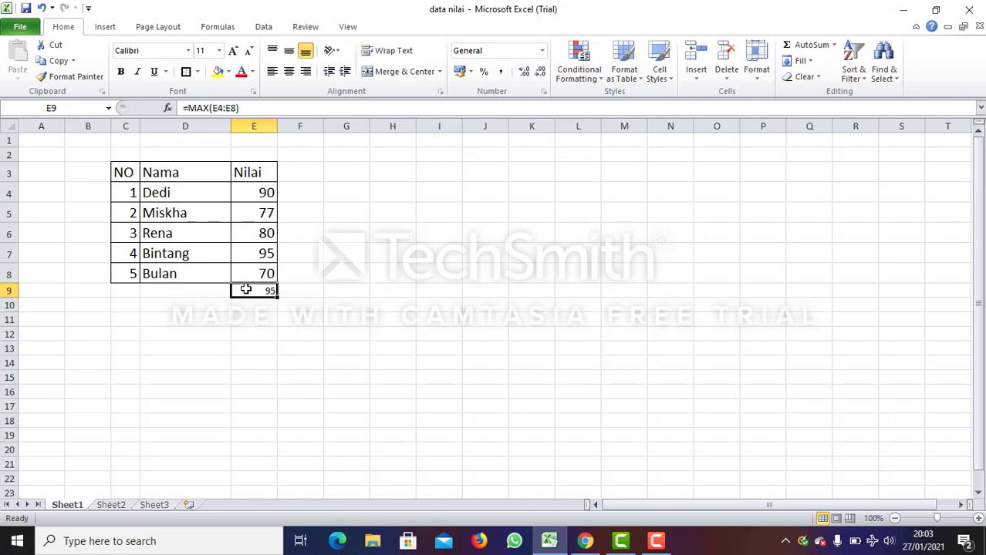
double_click(245, 289)
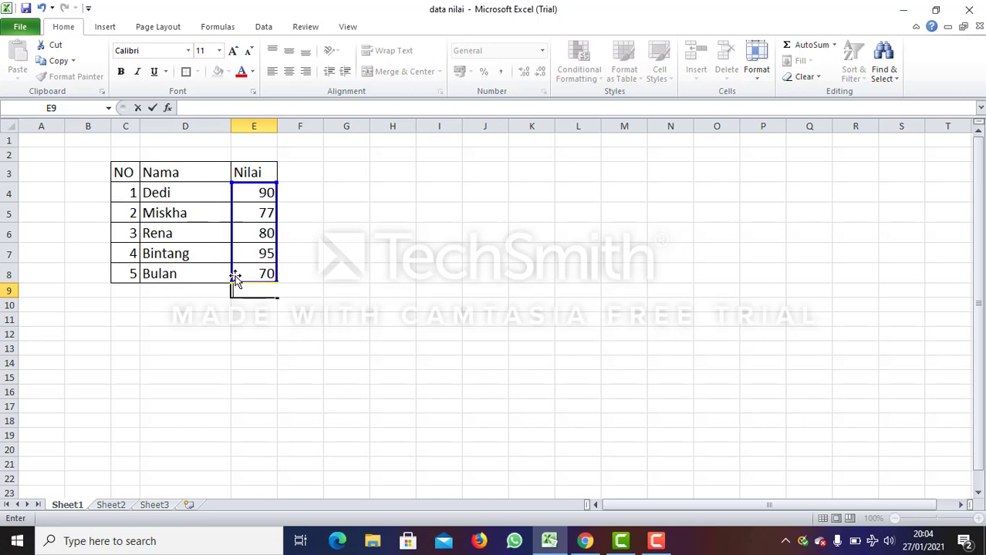
type("=")
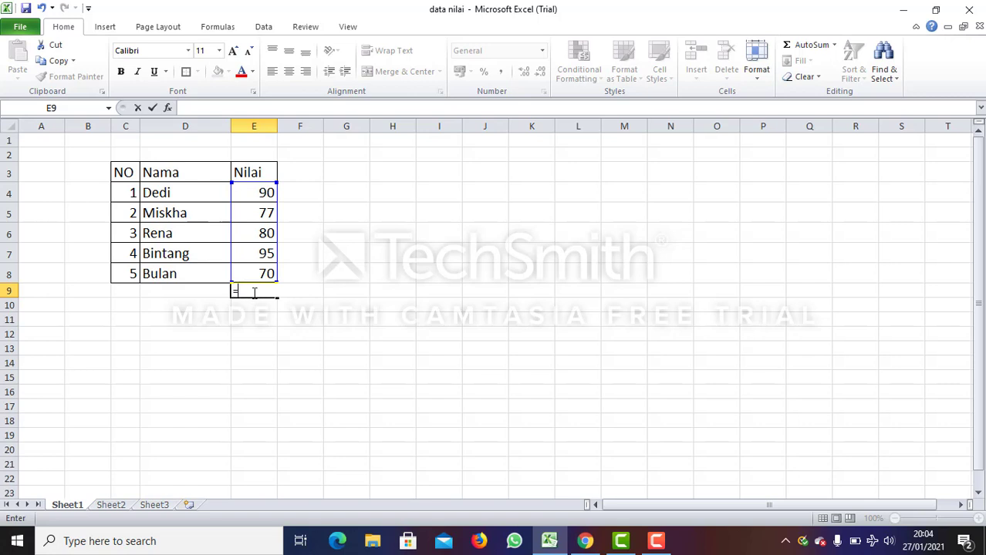
type("cou")
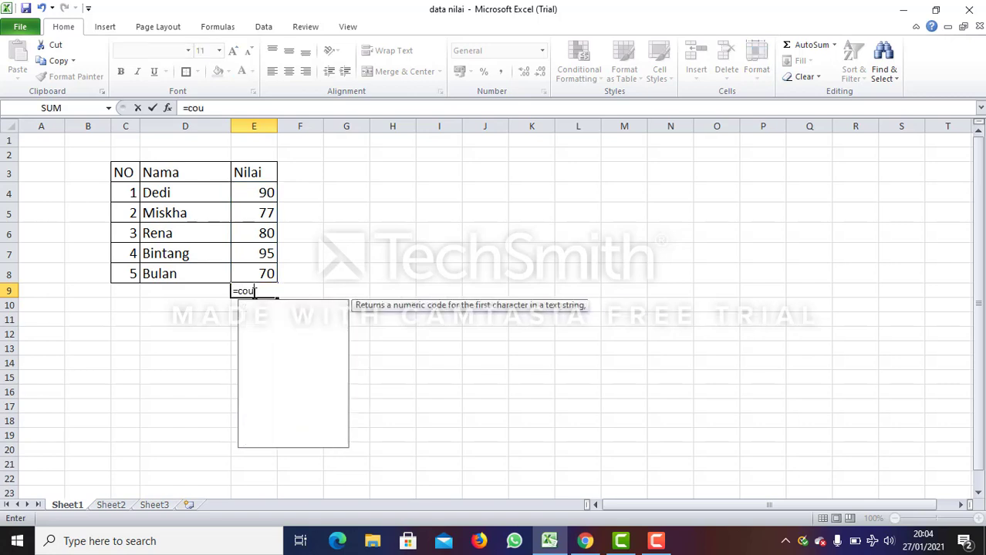
type("nt")
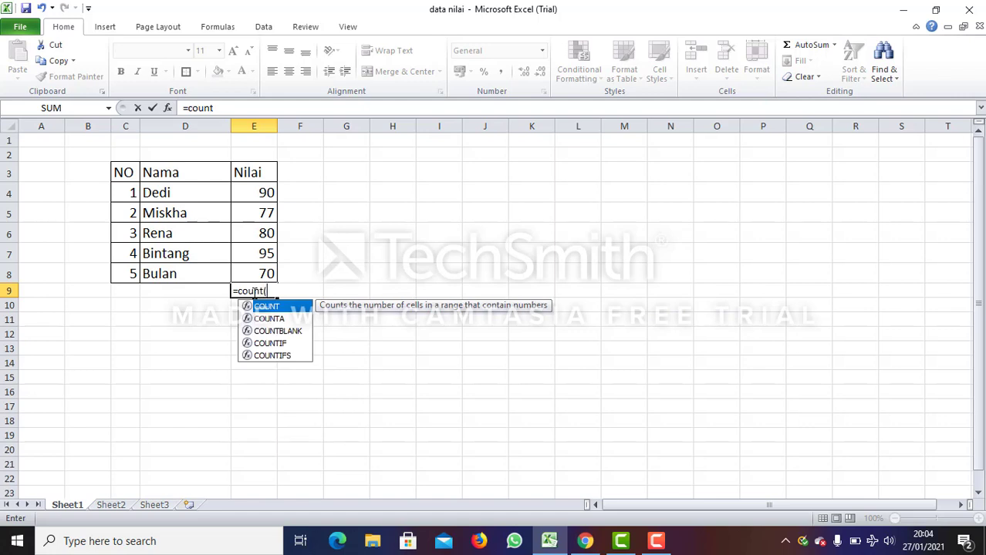
type("(")
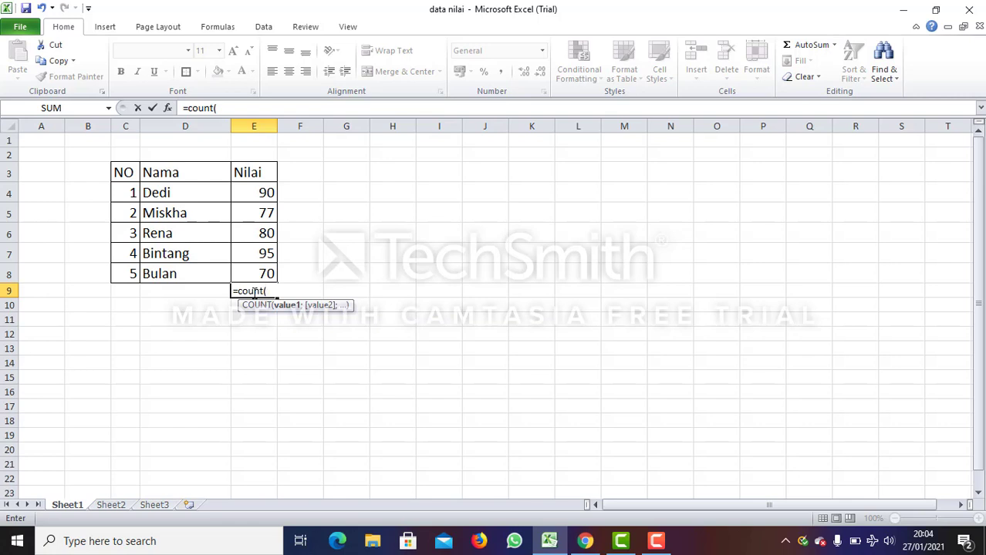
type("e4")
left_click_drag(275, 201, 272, 275)
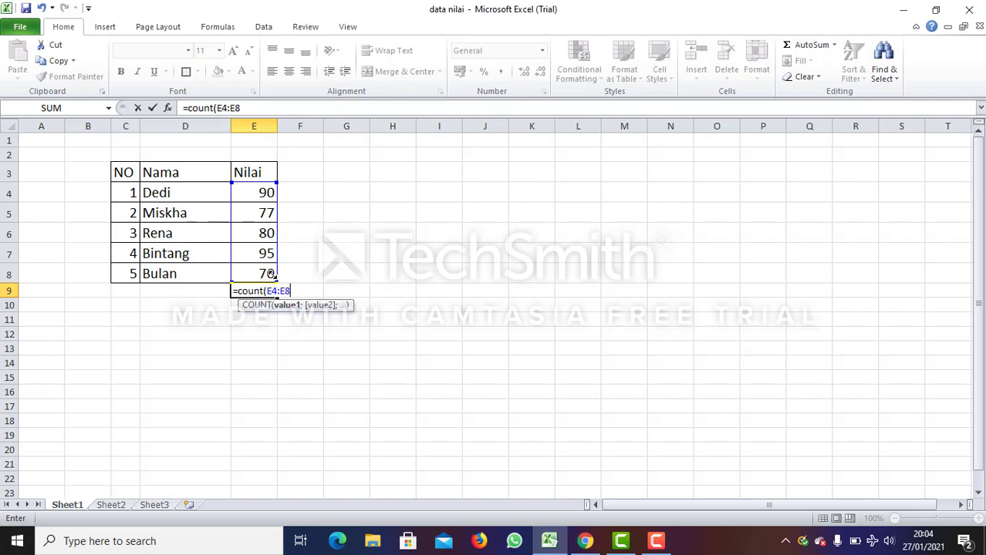
key("Return")
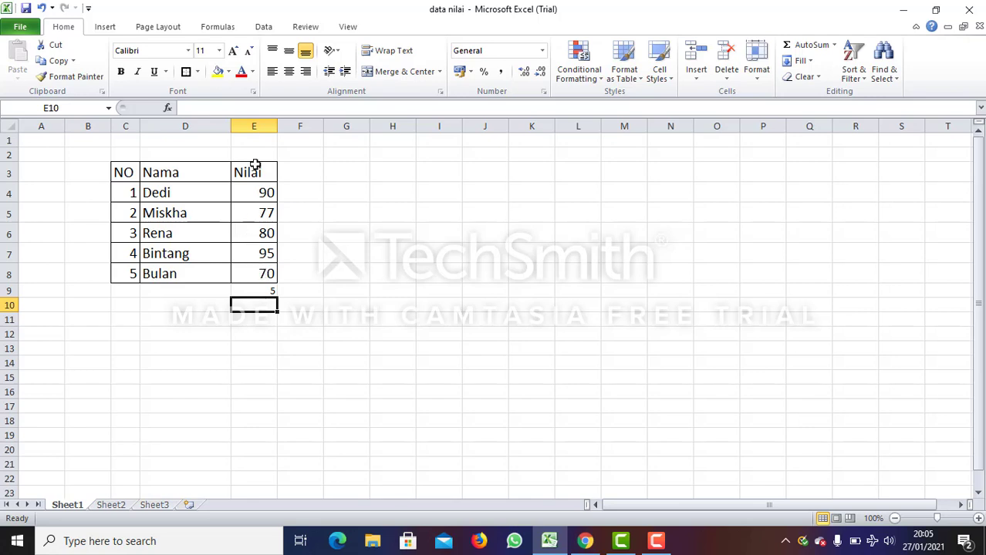
Step: Replace the formula in cell E9 with a COUNT of the NO column, C4:C8, and clear the cell once it is calculated
left_click(267, 288)
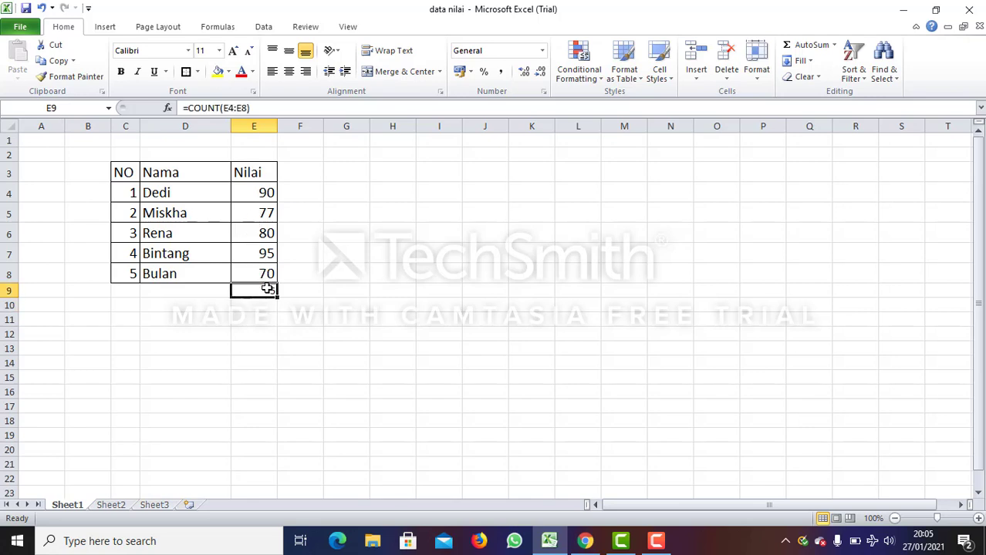
key("BackSpace")
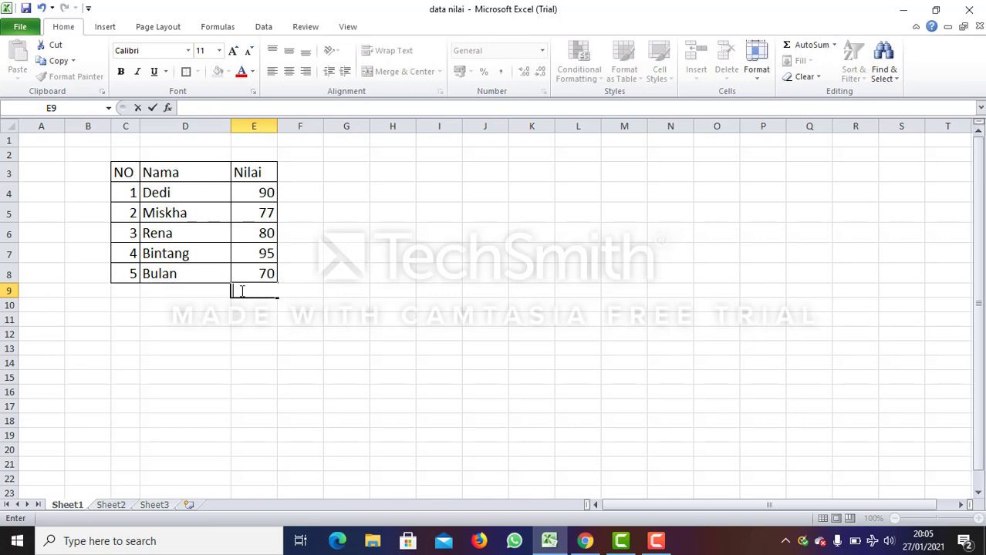
type("=")
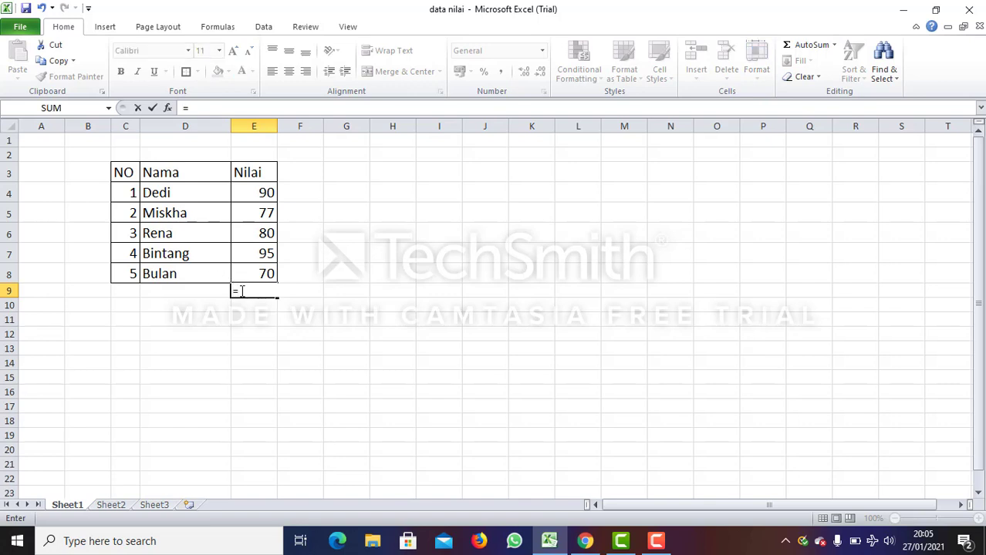
type("count")
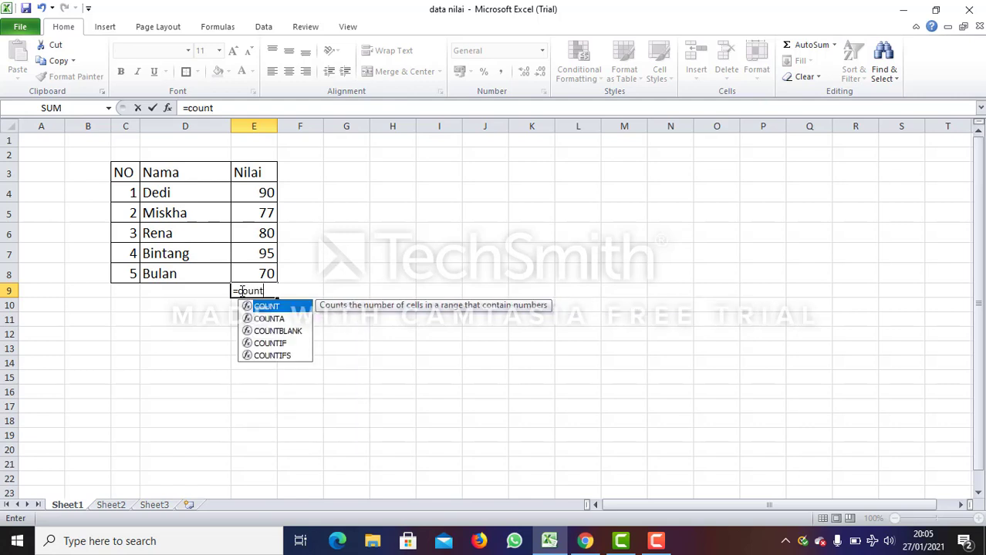
type("(")
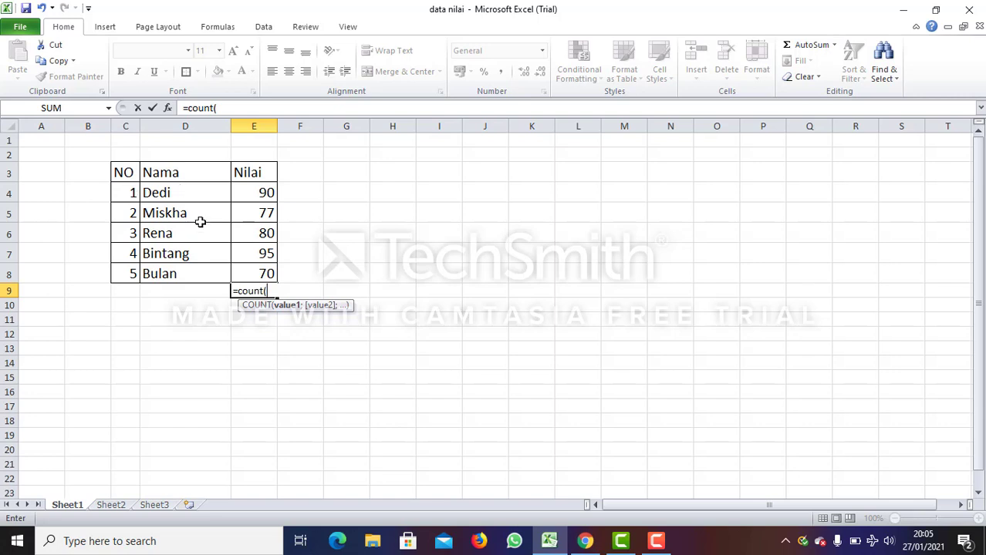
type("c4")
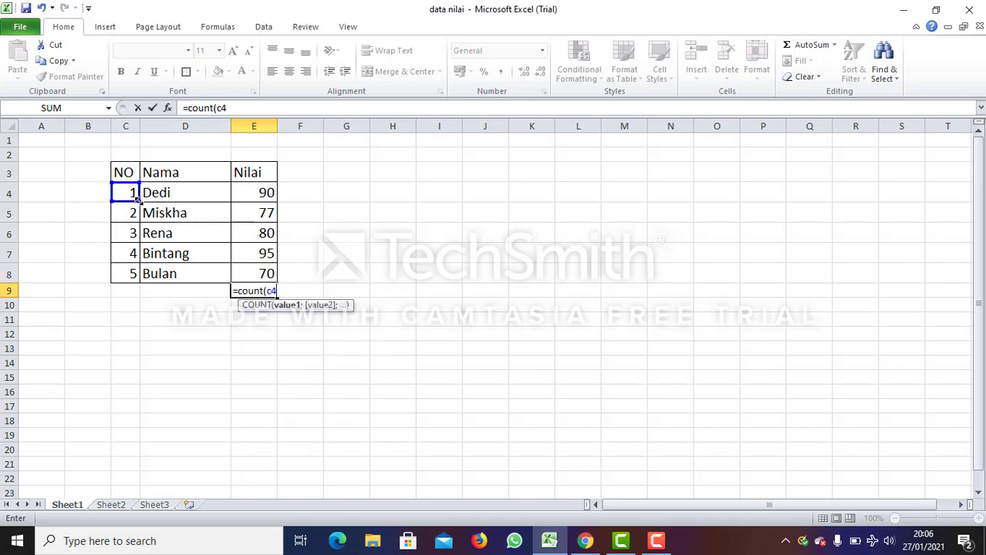
left_click_drag(140, 201, 135, 276)
key("Return")
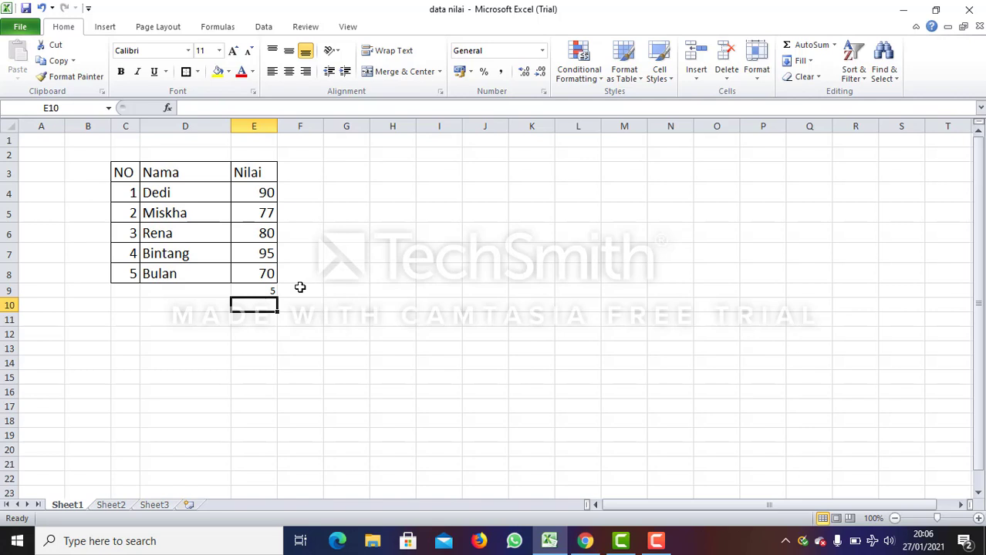
left_click(249, 290)
key("BackSpace")
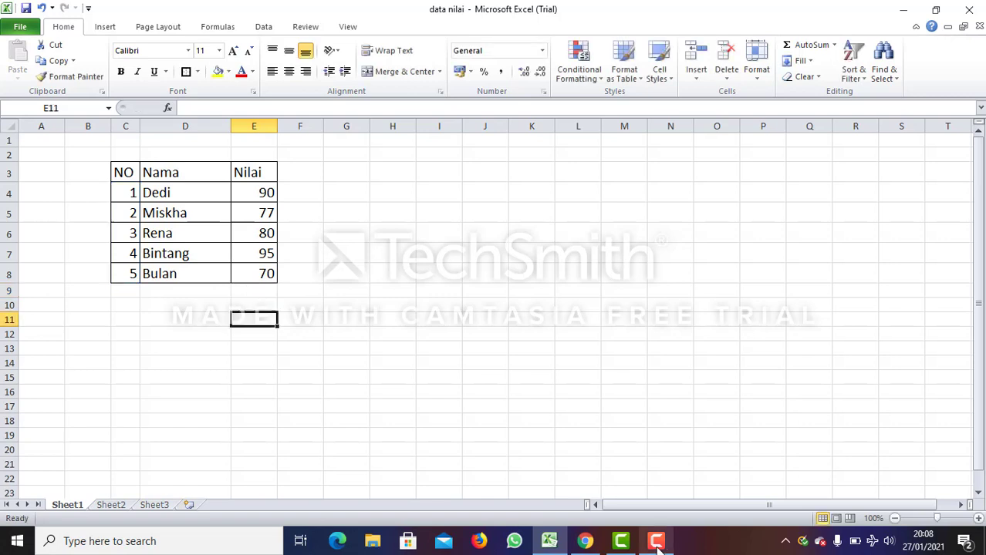
mouse_move(657, 542)
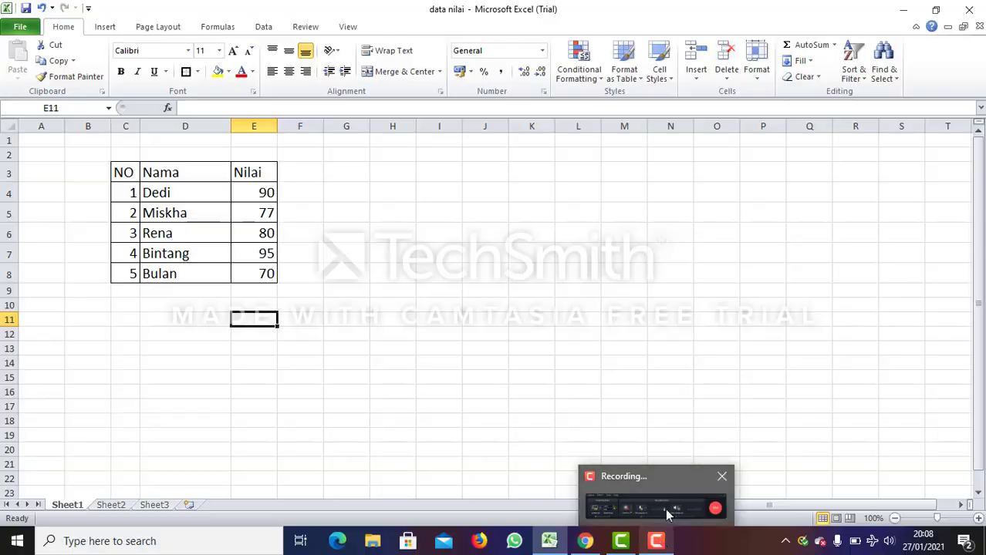
left_click(665, 508)
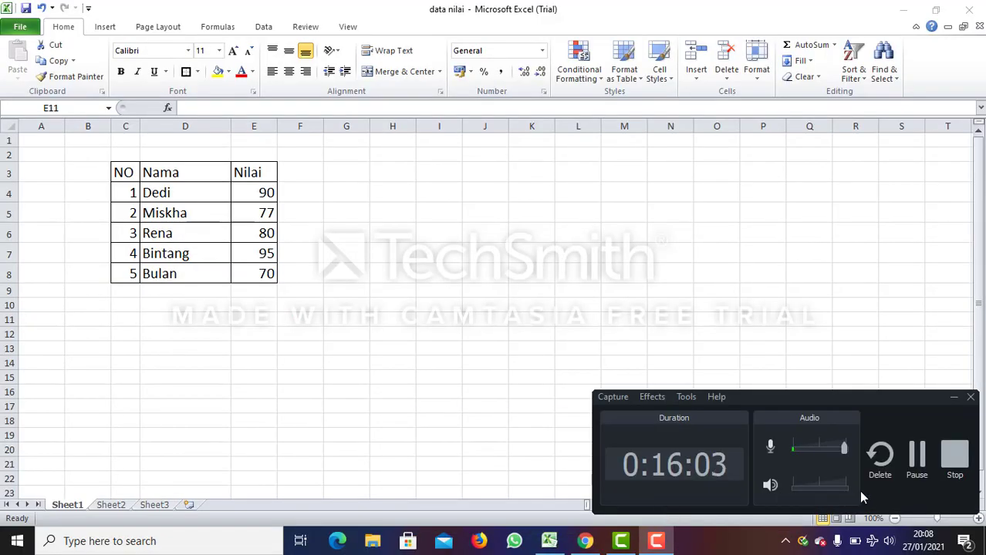